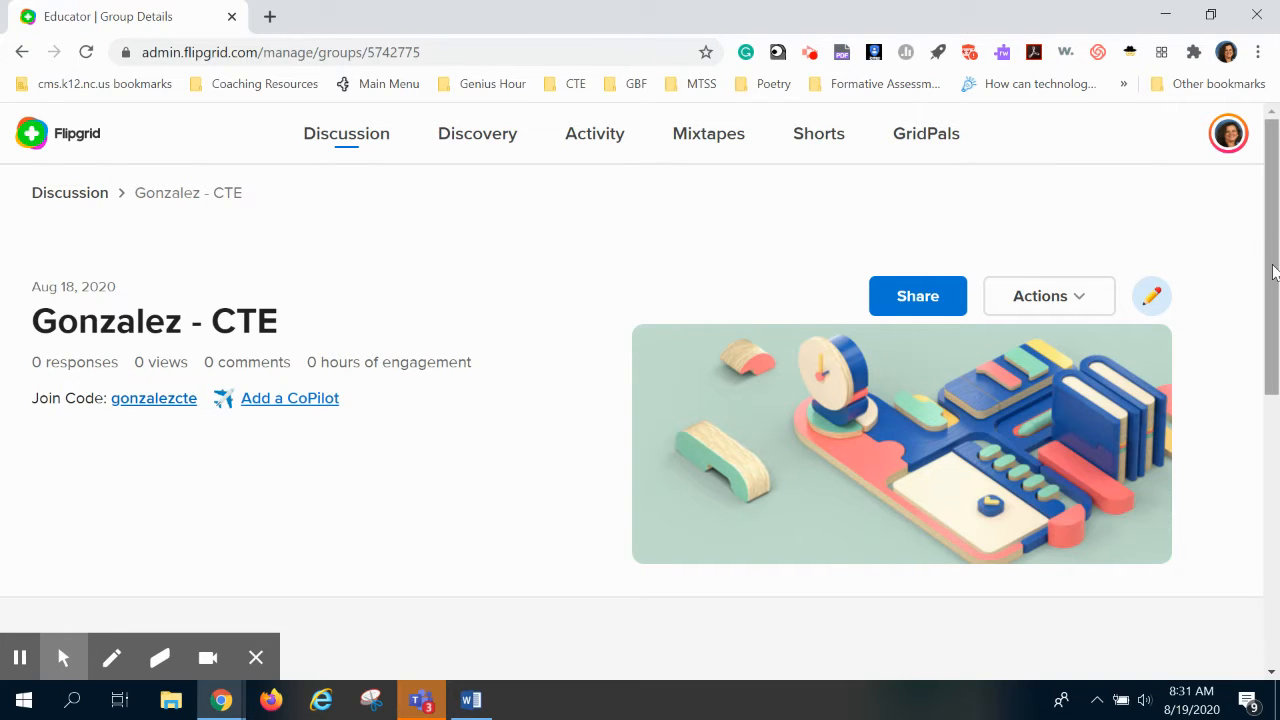
Add a new topic to the group and title it "Exit Ticket"
{"action": "left_click_drag", "start_coordinate": [1268, 264], "coordinate": [1259, 465]}
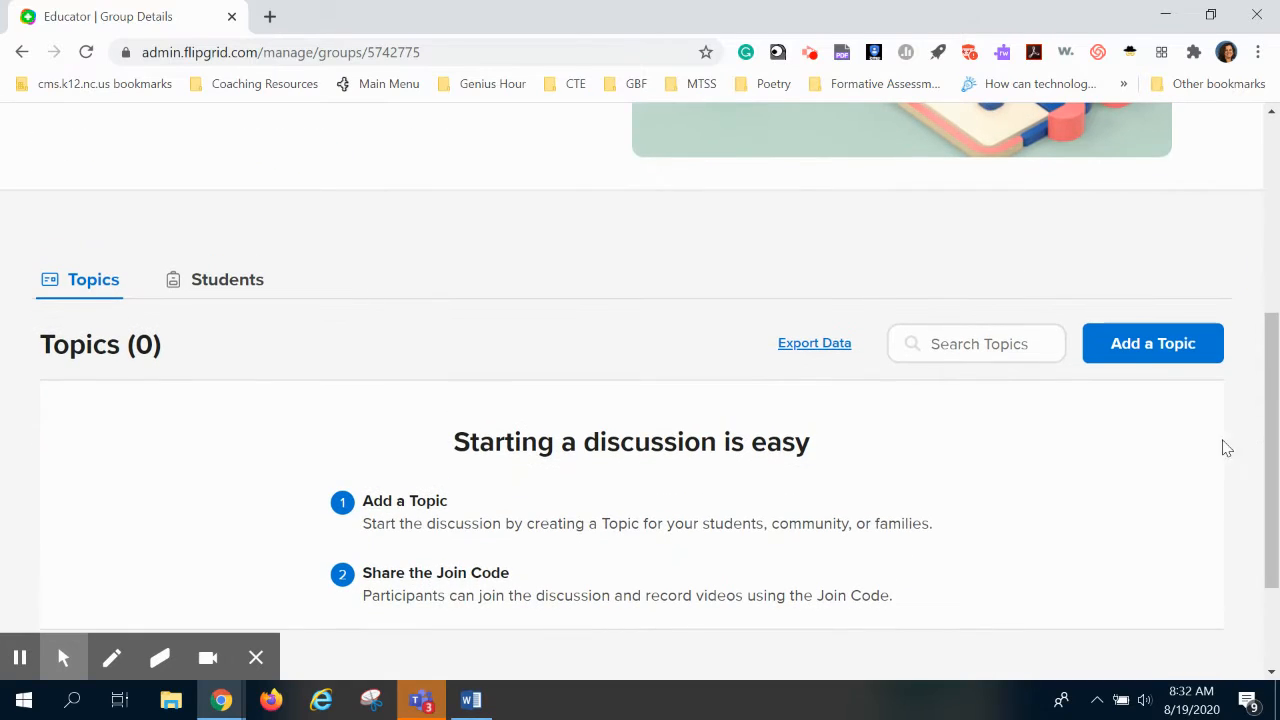
{"action": "left_click", "coordinate": [1174, 362]}
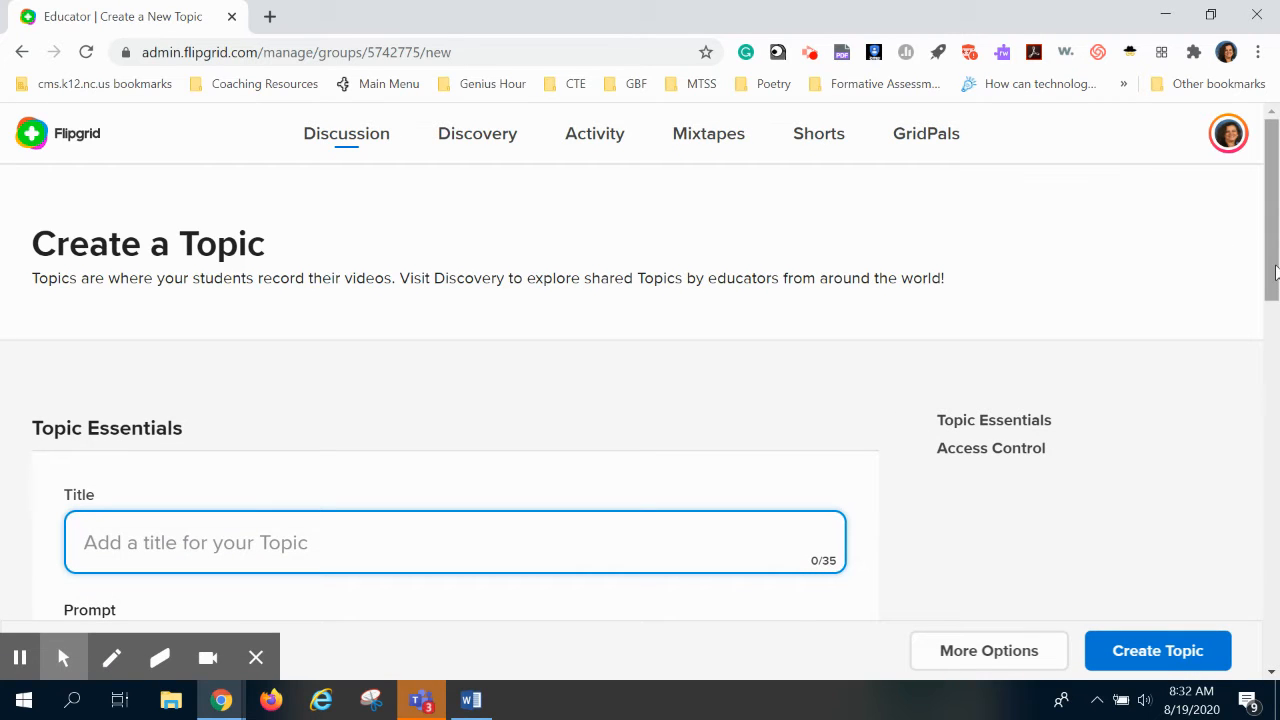
{"action": "left_click_drag", "start_coordinate": [1272, 270], "coordinate": [1276, 340]}
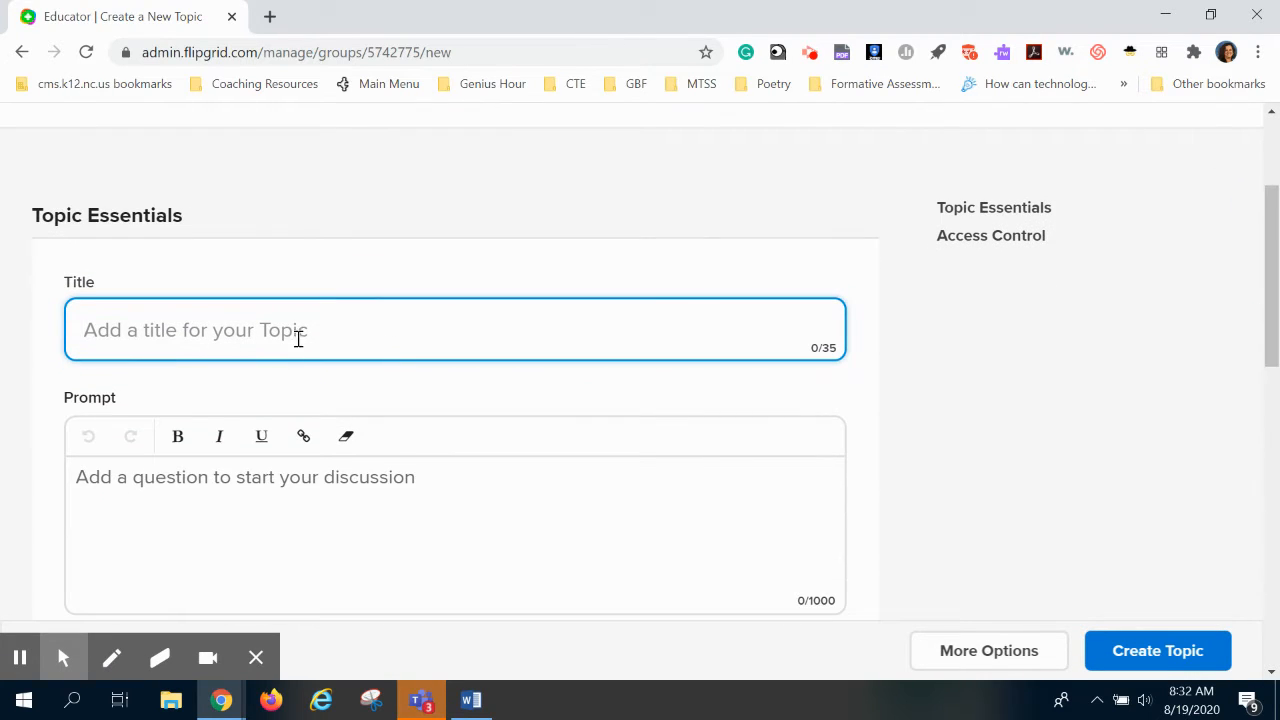
{"action": "type", "text": "Exit Ticket"}
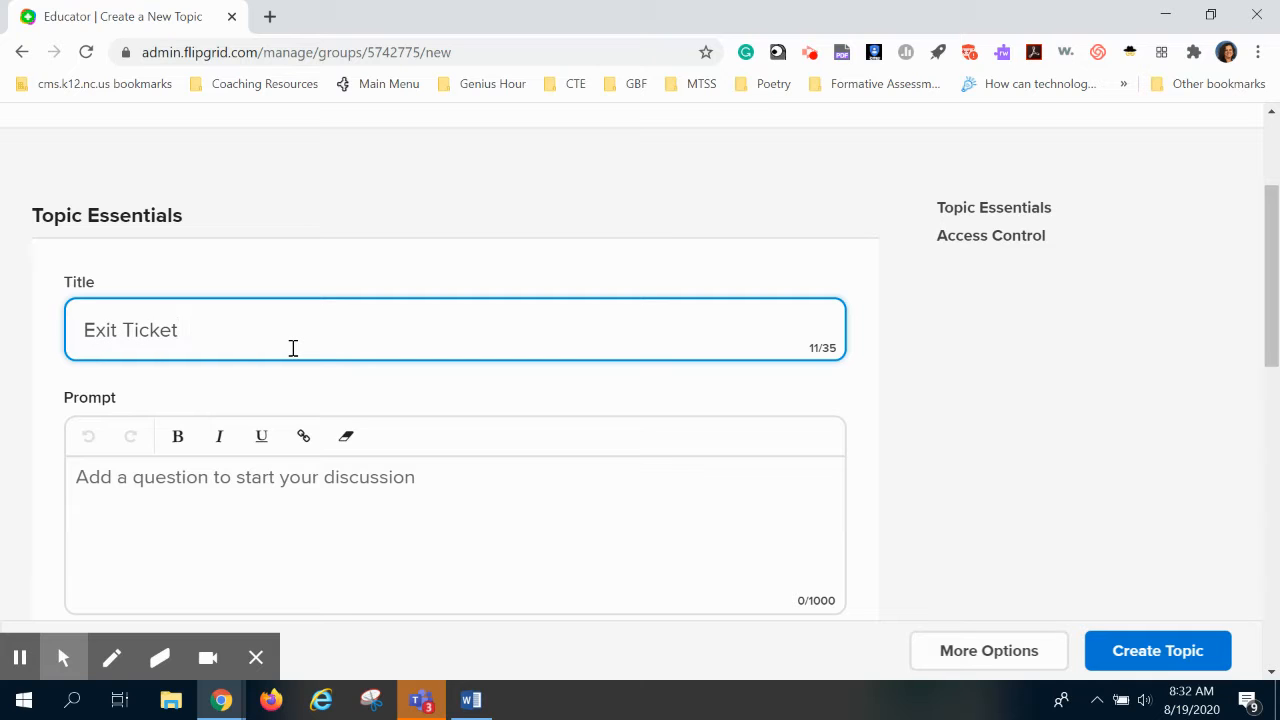
Enter the topic prompt "What was your greatest takeaway from today's session?"
{"action": "left_click_drag", "start_coordinate": [1274, 289], "coordinate": [1274, 369]}
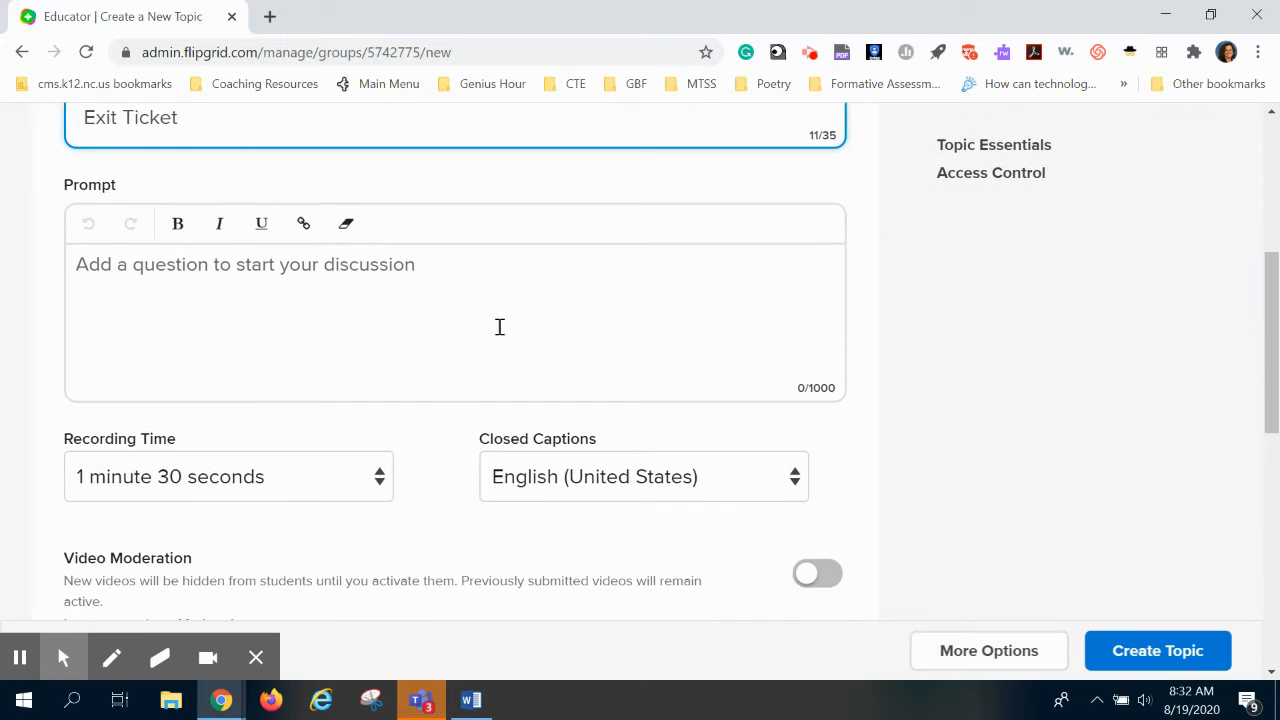
{"action": "left_click", "coordinate": [427, 271]}
{"action": "type", "text": "W"}
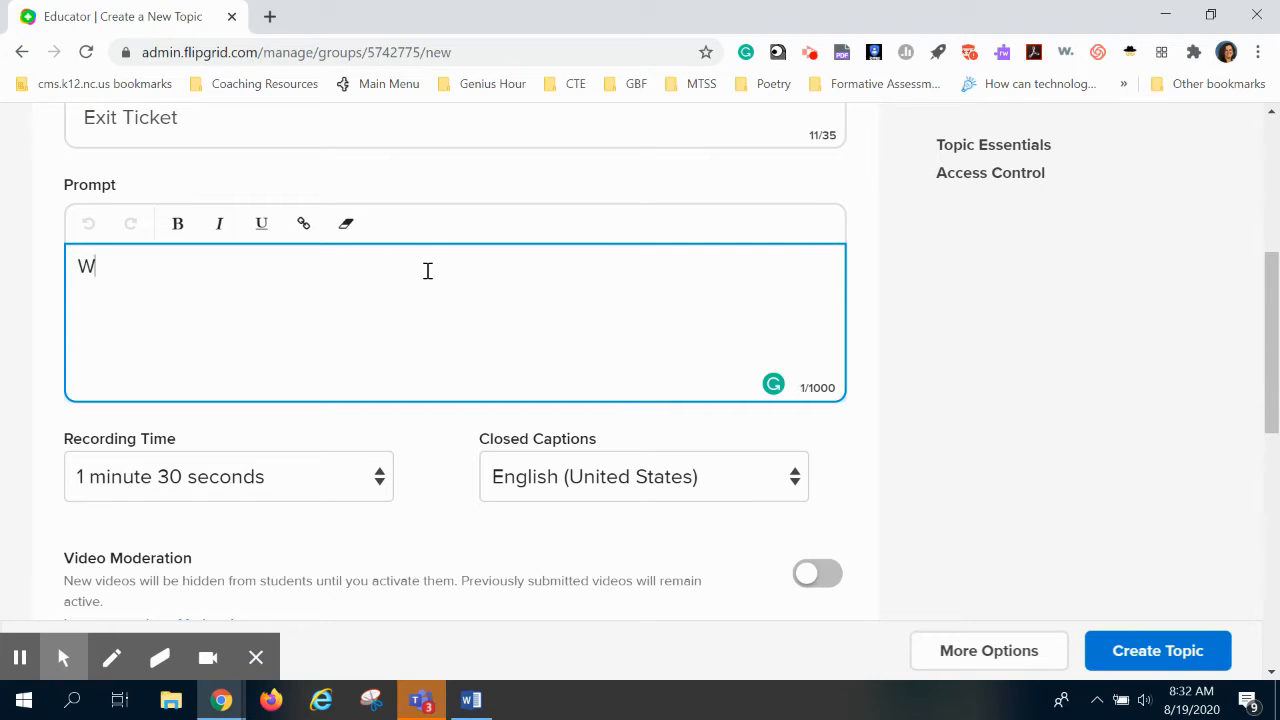
{"action": "type", "text": "hat was your greatest"}
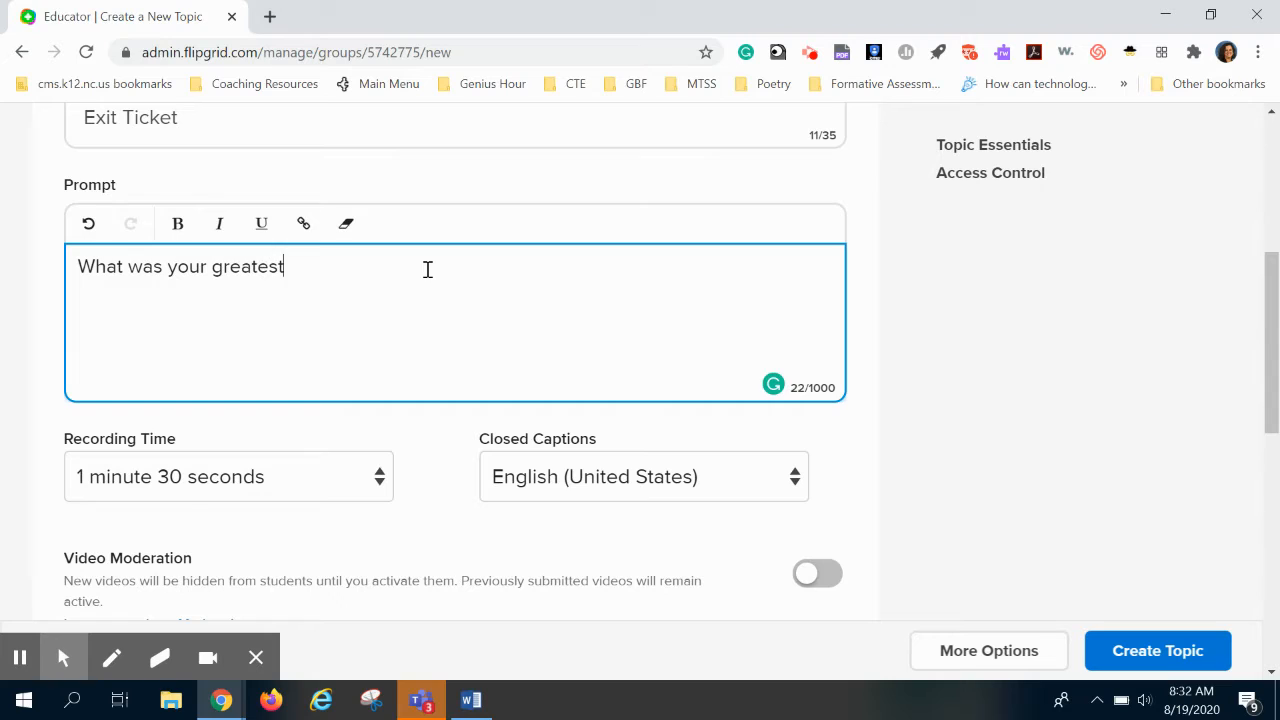
{"action": "type", "text": " takeaway from today"}
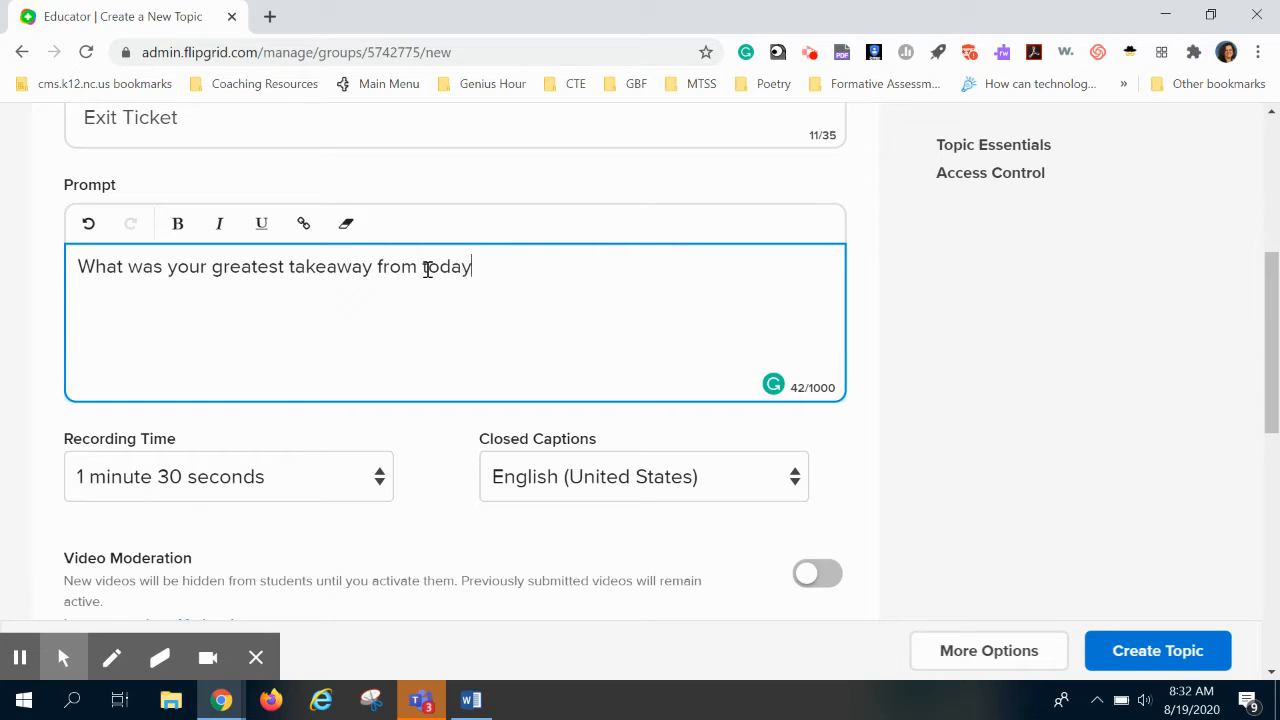
{"action": "type", "text": "'s session?"}
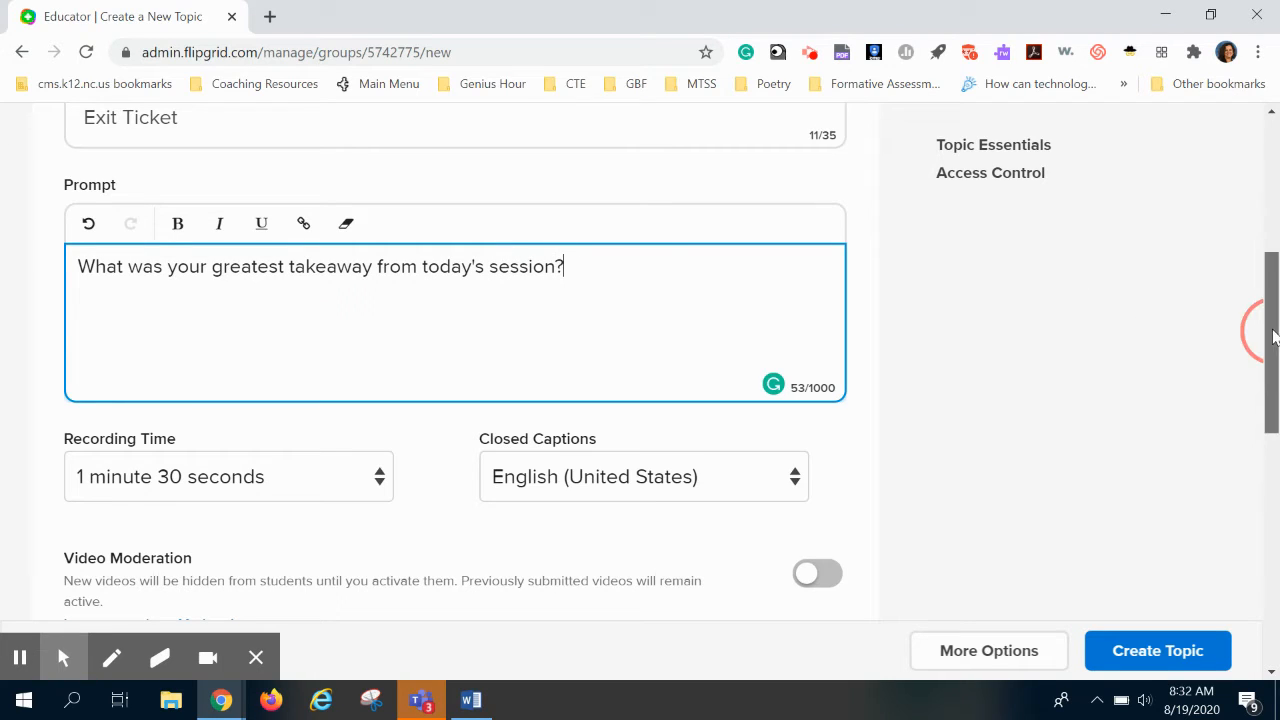
Review the available recording time lengths for the topic without changing the setting
{"action": "left_click_drag", "start_coordinate": [1275, 329], "coordinate": [1277, 398]}
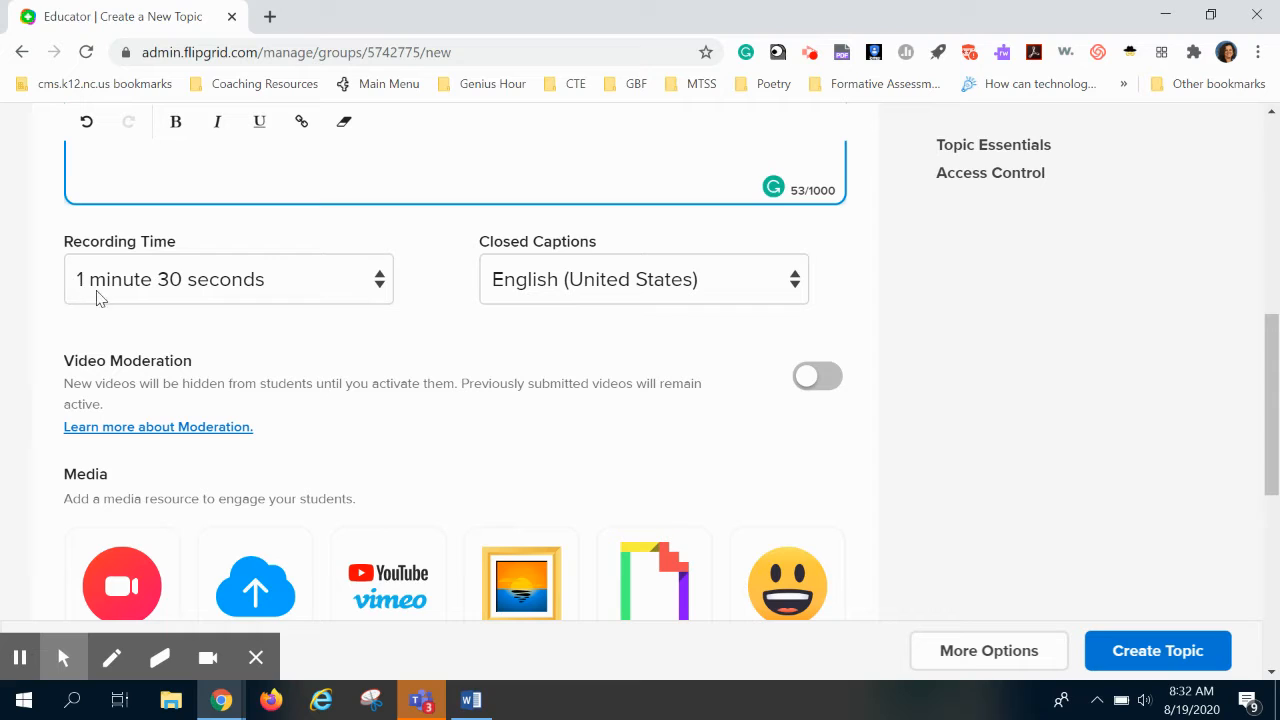
{"action": "left_click", "coordinate": [380, 285]}
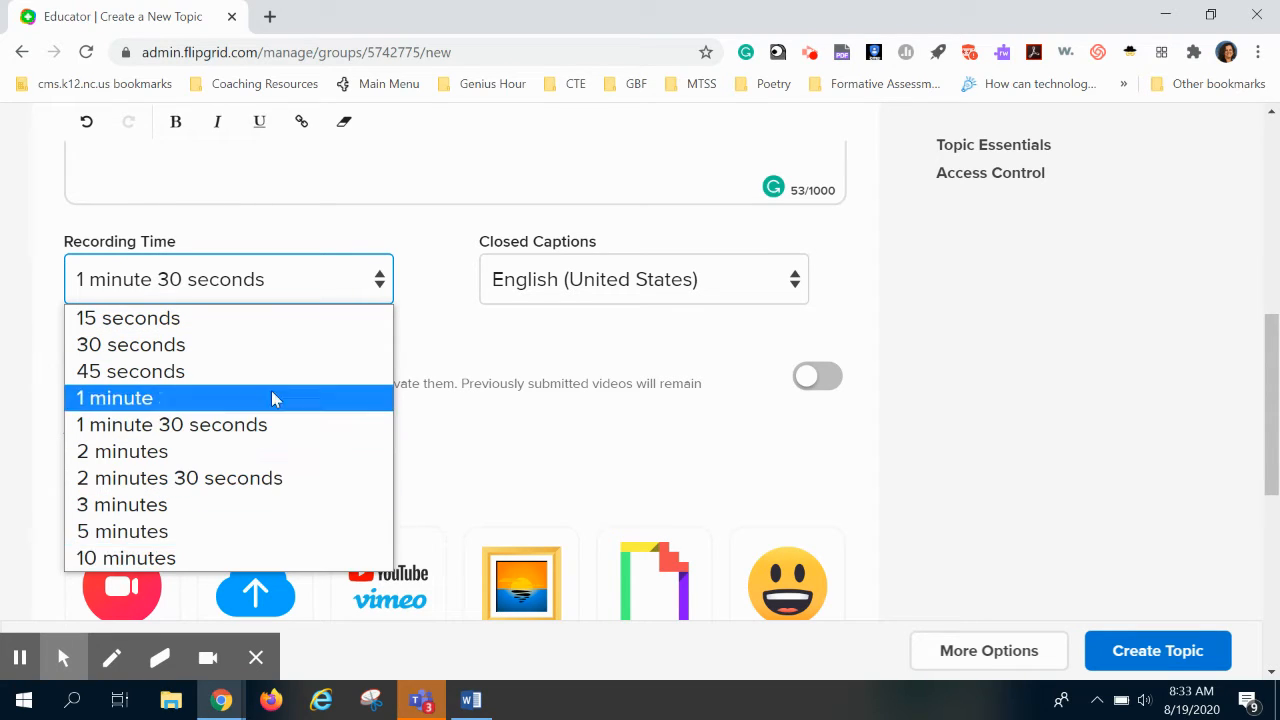
{"action": "left_click", "coordinate": [279, 296]}
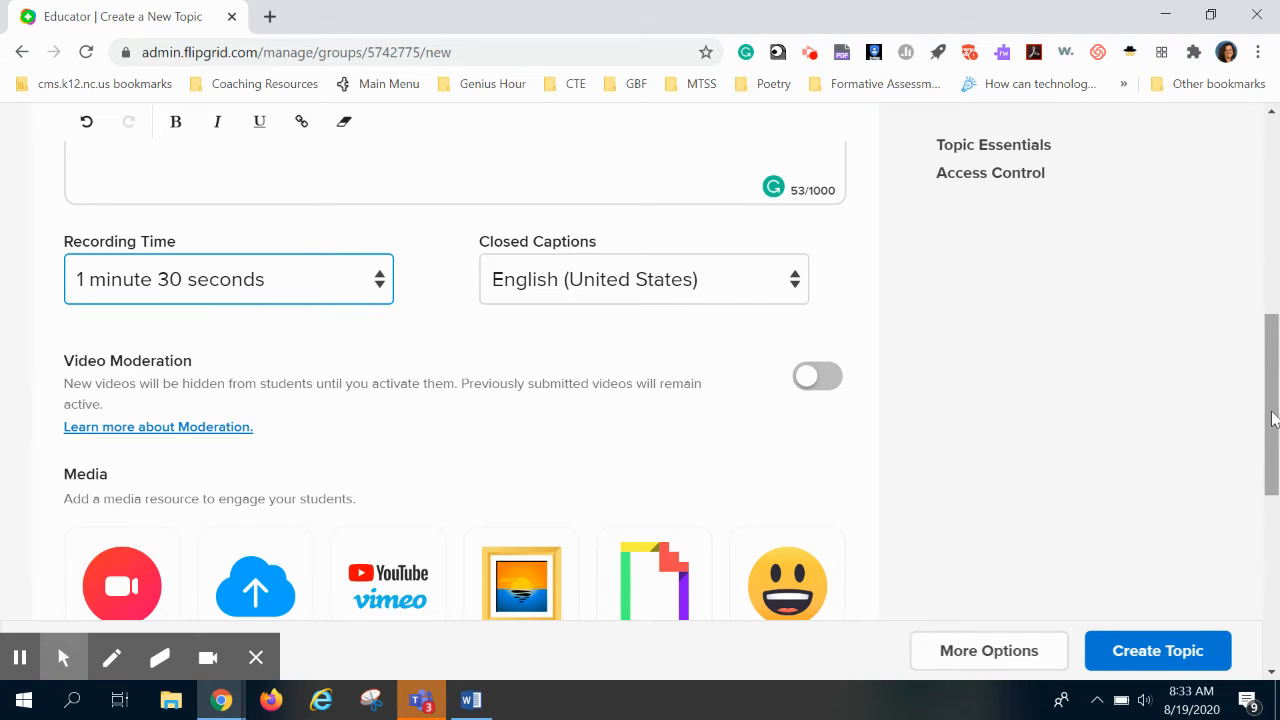
Start uploading an image as the topic's media resource and browse the computer for the file
{"action": "scroll", "coordinate": [1273, 418], "scroll_direction": "down", "scroll_amount": 1}
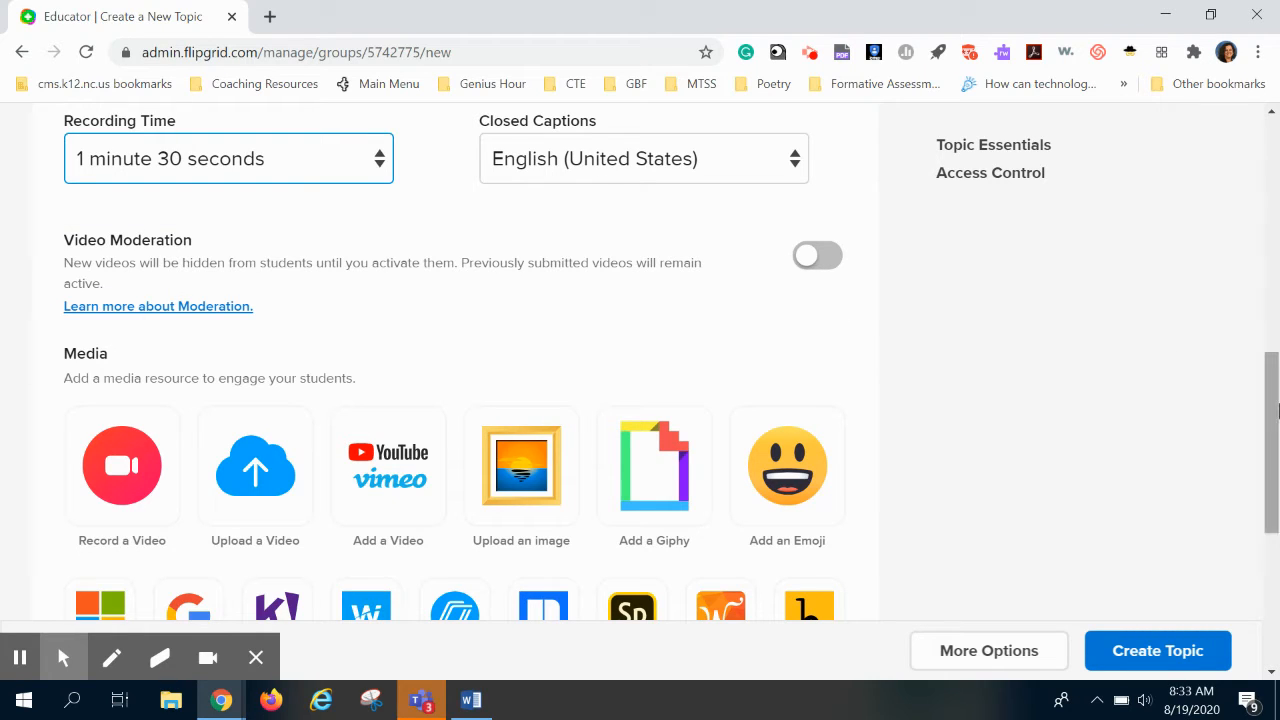
{"action": "left_click_drag", "start_coordinate": [1268, 420], "coordinate": [1265, 462]}
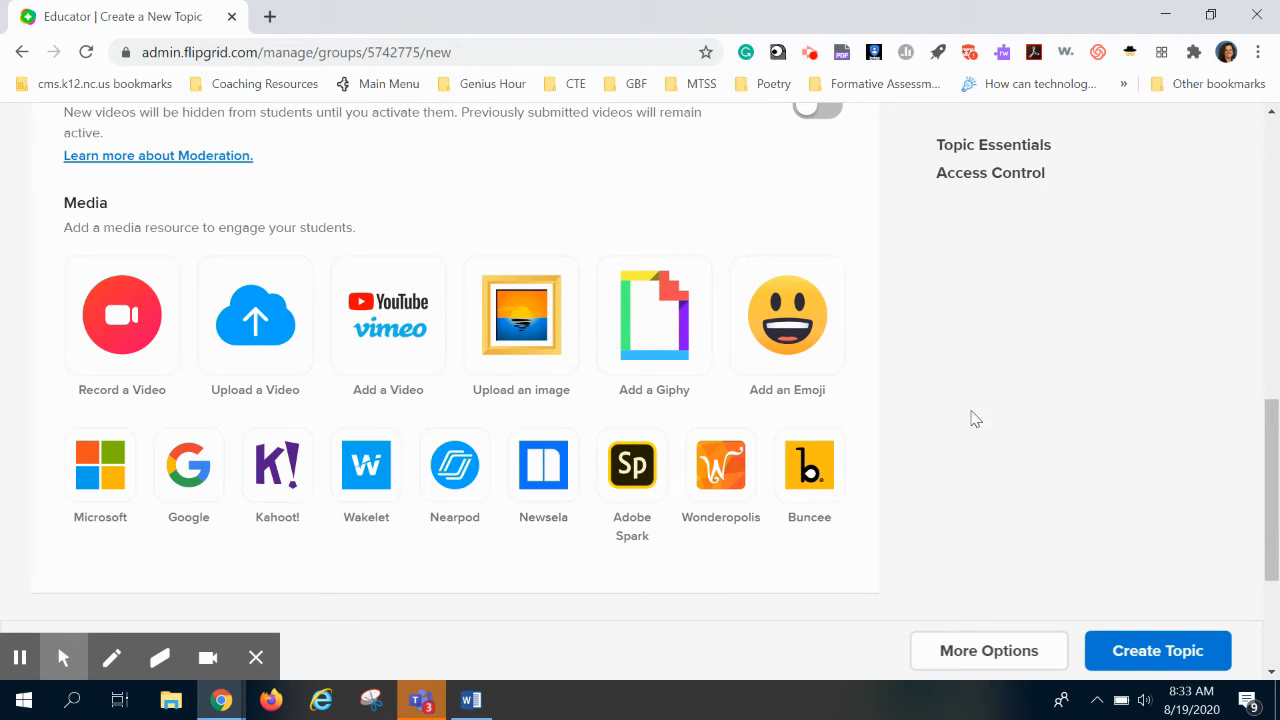
{"action": "mouse_move", "coordinate": [1268, 437]}
{"action": "left_mouse_down"}
{"action": "mouse_move", "coordinate": [1251, 557]}
{"action": "mouse_move", "coordinate": [1268, 423]}
{"action": "mouse_move", "coordinate": [1277, 444]}
{"action": "left_mouse_up"}
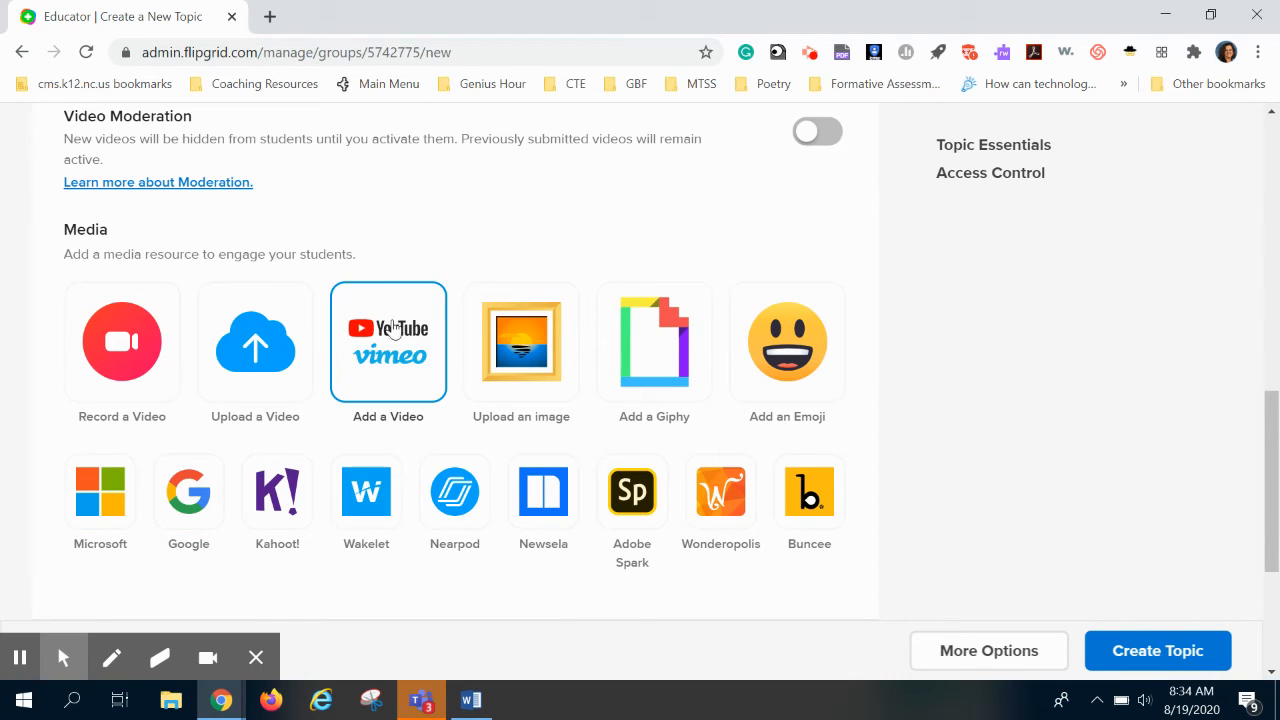
{"action": "left_click", "coordinate": [533, 344]}
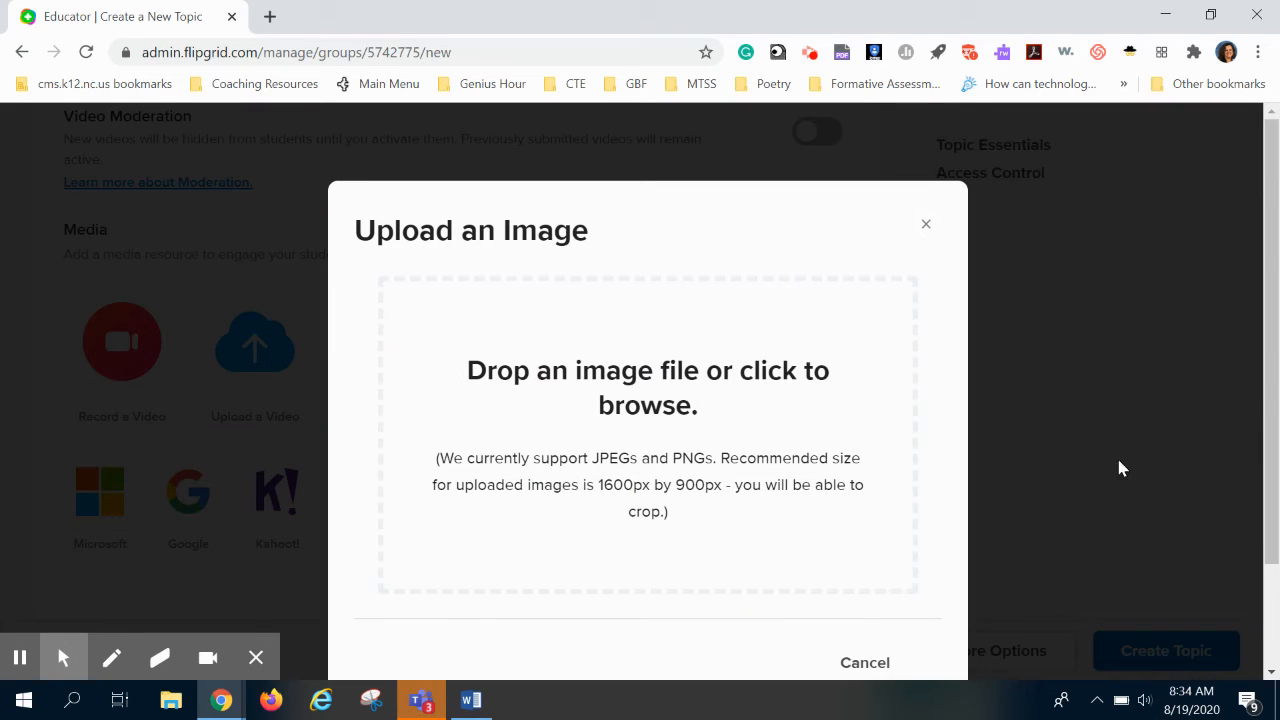
{"action": "left_click_drag", "start_coordinate": [1272, 463], "coordinate": [1272, 535]}
{"action": "left_click", "coordinate": [595, 299]}
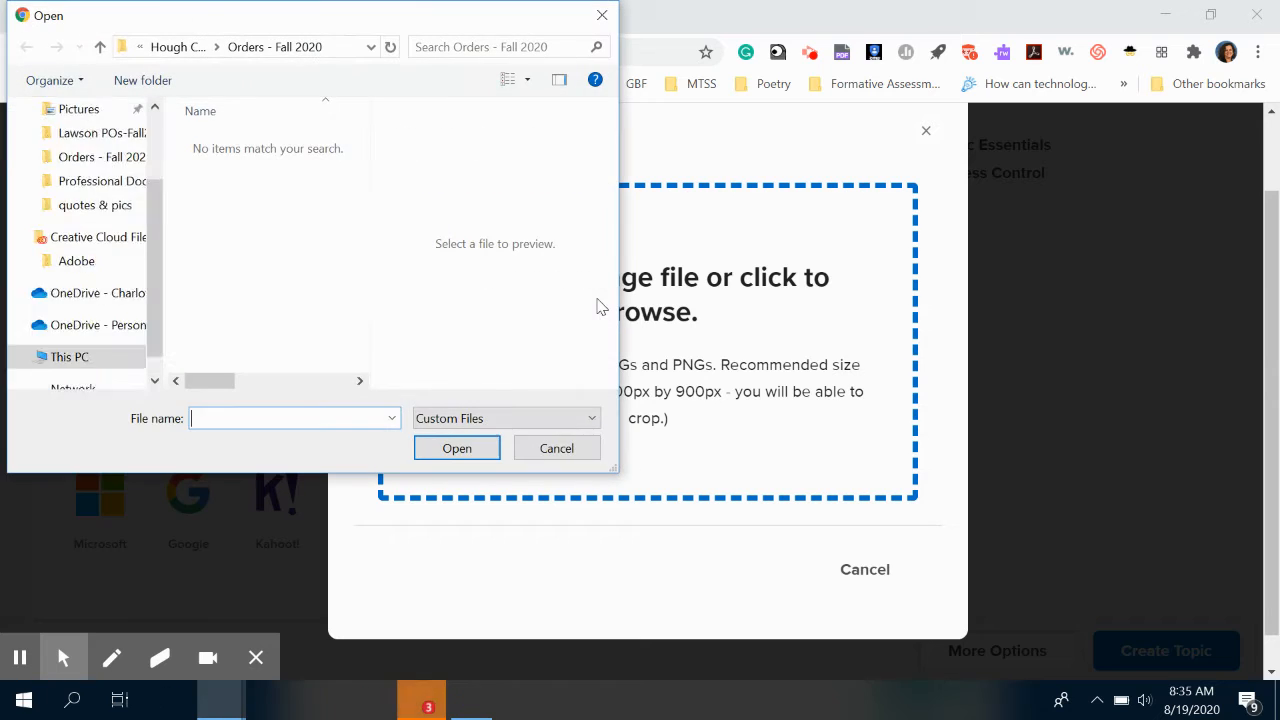
Open the "quotes & pics" folder on the Desktop in the file chooser
{"action": "left_click_drag", "start_coordinate": [146, 262], "coordinate": [133, 228]}
{"action": "left_click", "coordinate": [130, 229]}
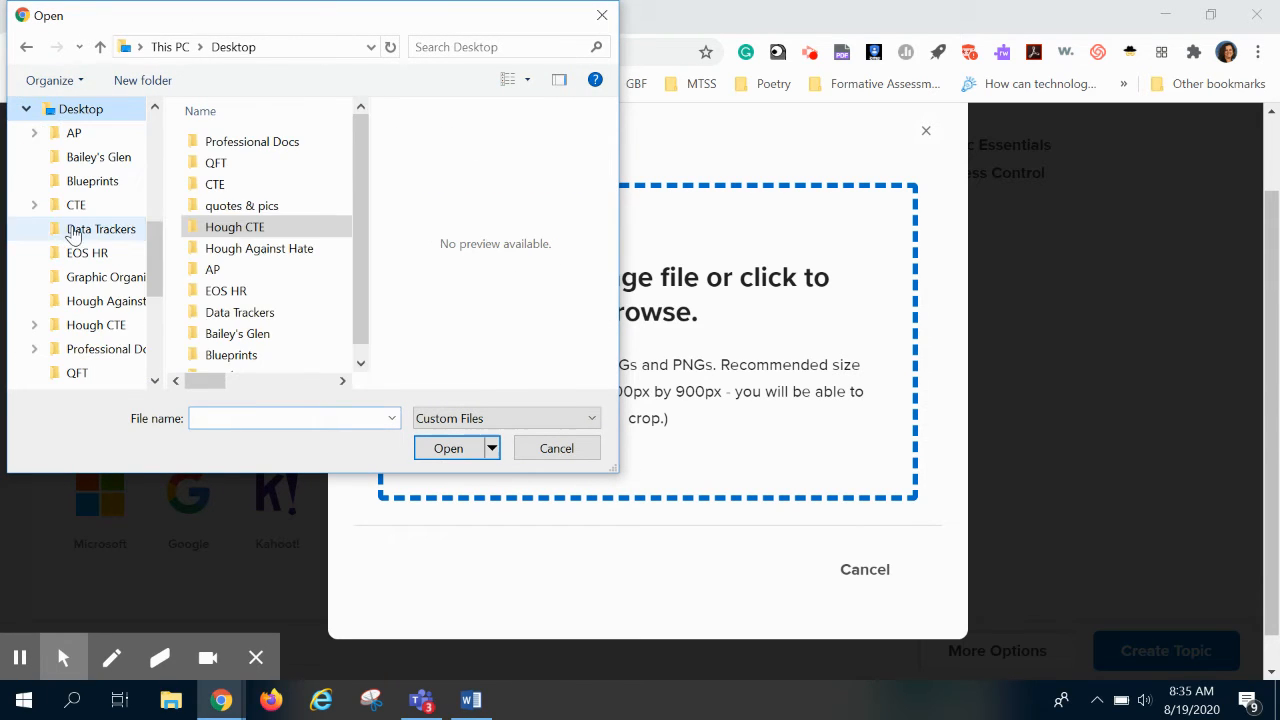
{"action": "left_click", "coordinate": [274, 210]}
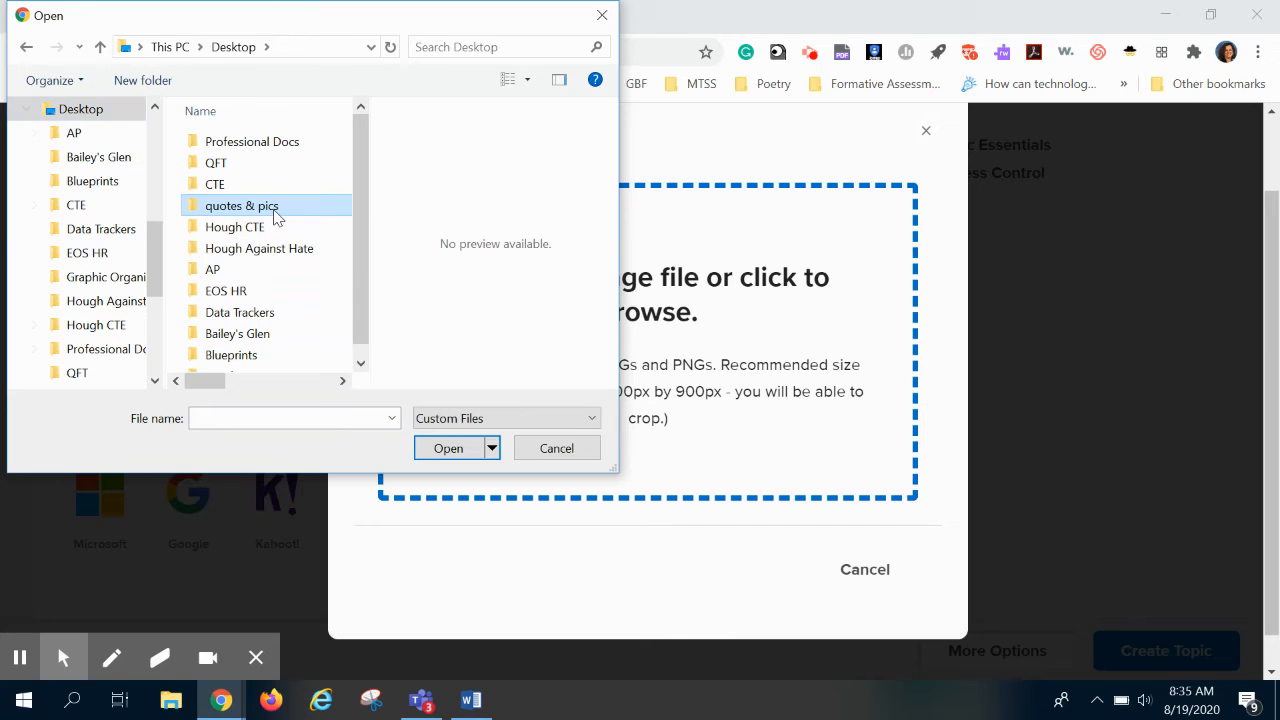
{"action": "left_click", "coordinate": [275, 210]}
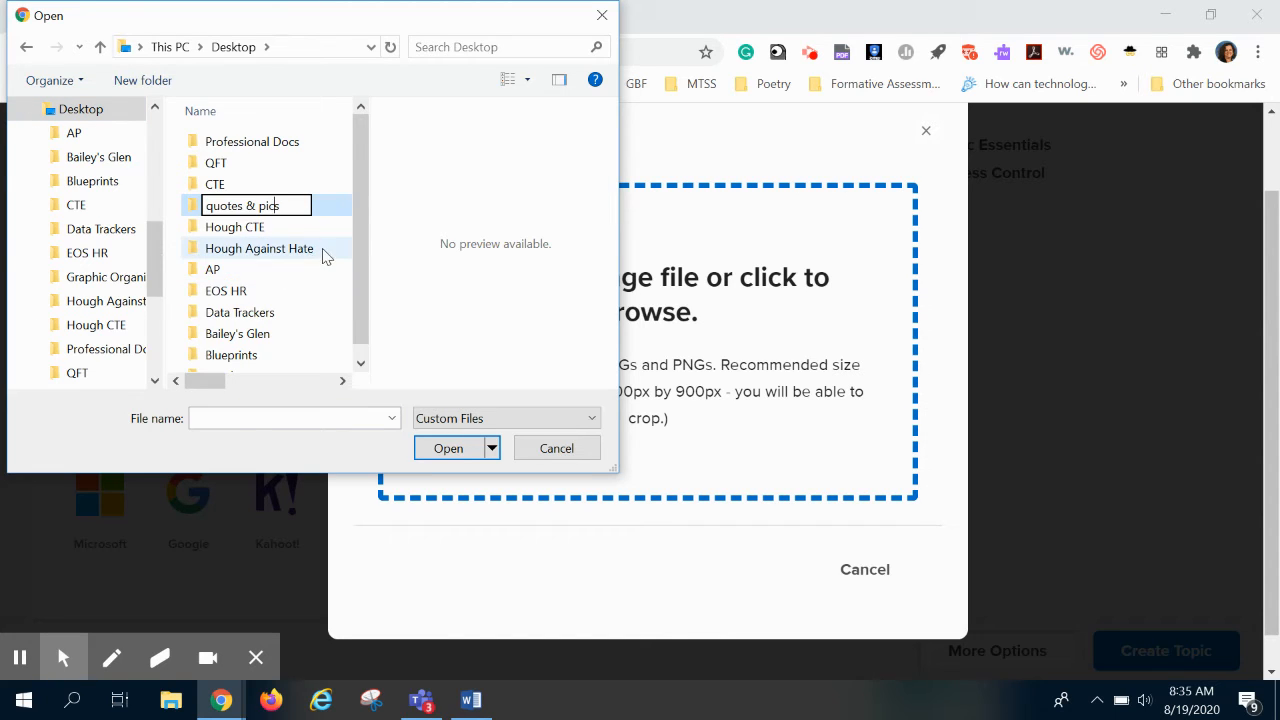
{"action": "left_click", "coordinate": [308, 293]}
{"action": "left_click", "coordinate": [206, 206]}
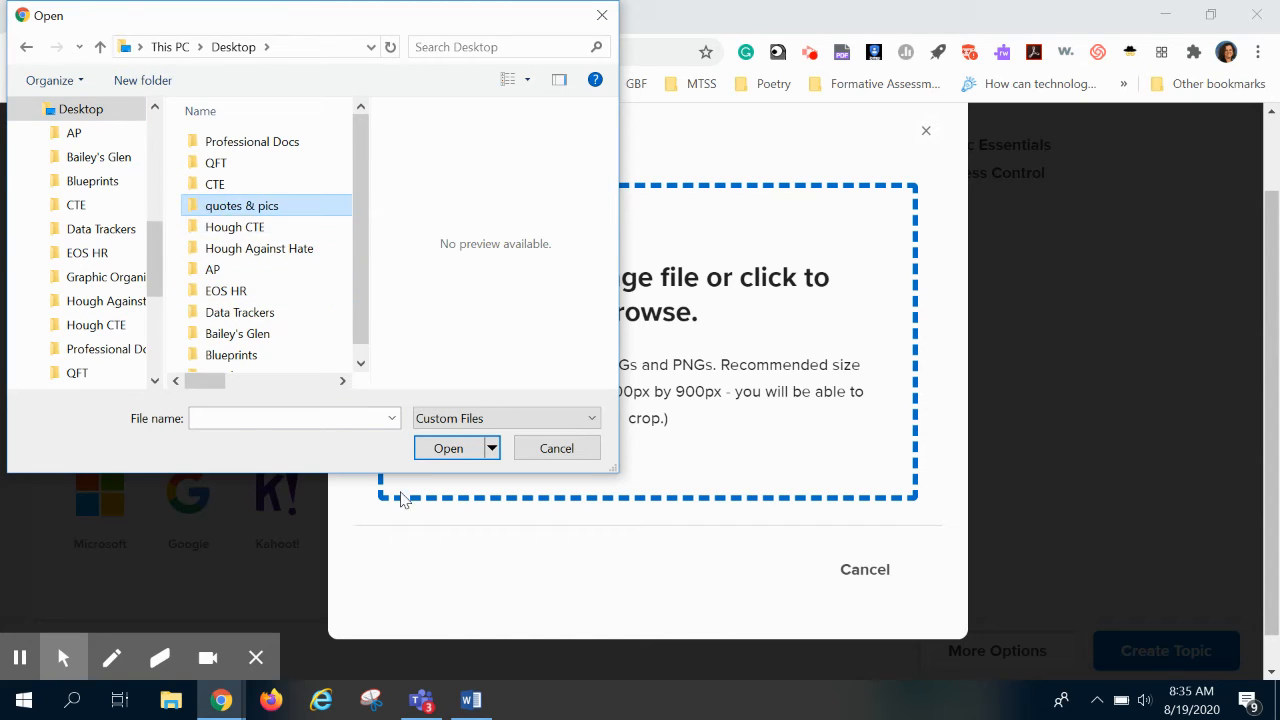
{"action": "left_click", "coordinate": [455, 457]}
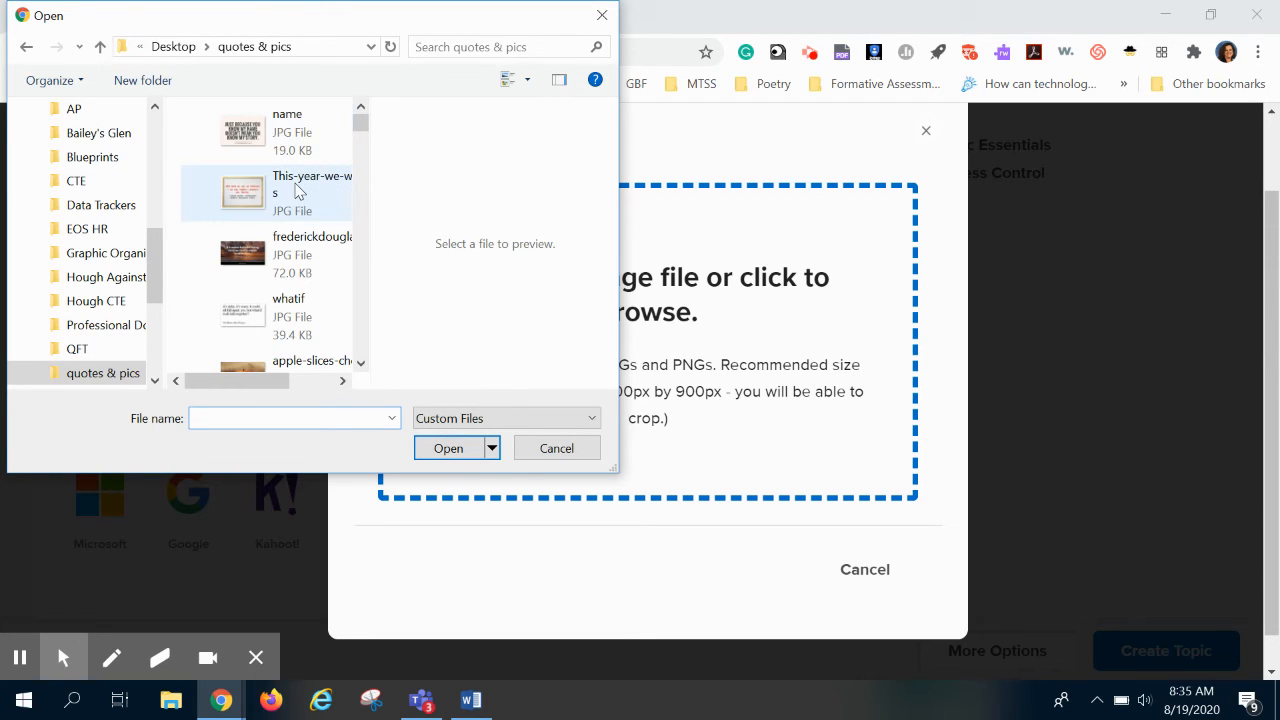
Preview a few of the quote images and load the "whatif" JPG for upload
{"action": "left_click", "coordinate": [297, 190]}
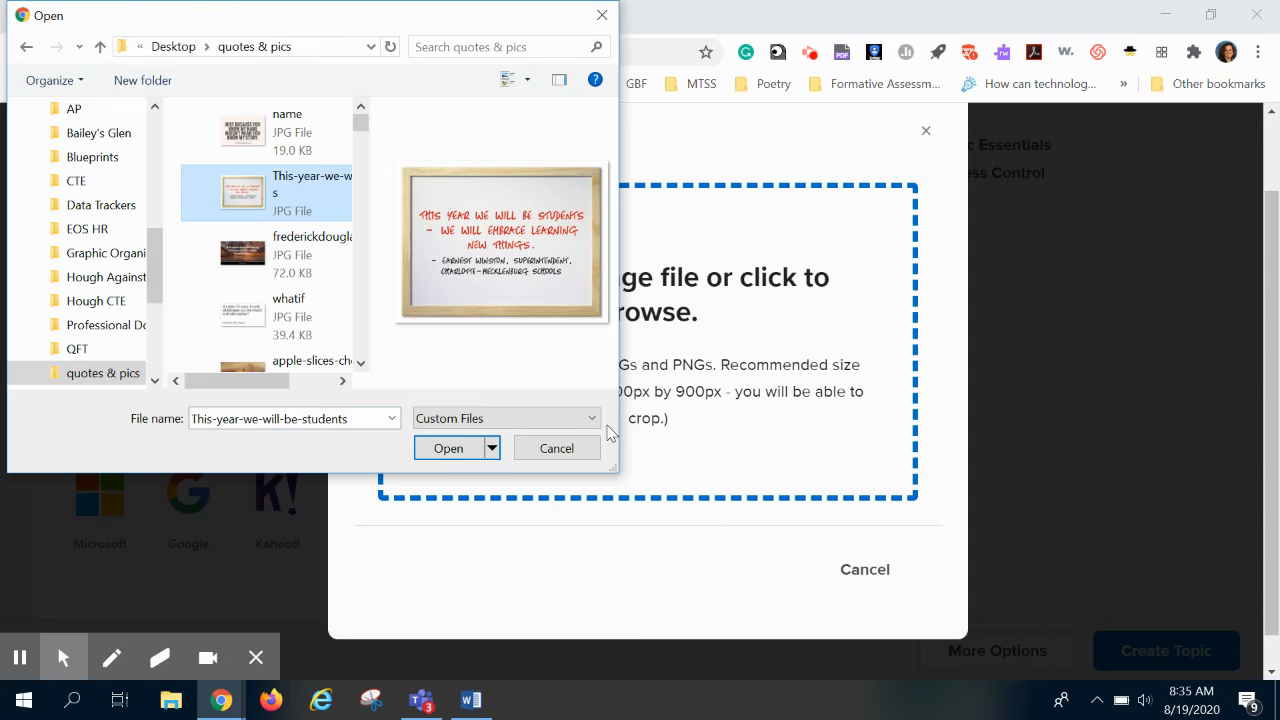
{"action": "left_click", "coordinate": [291, 281]}
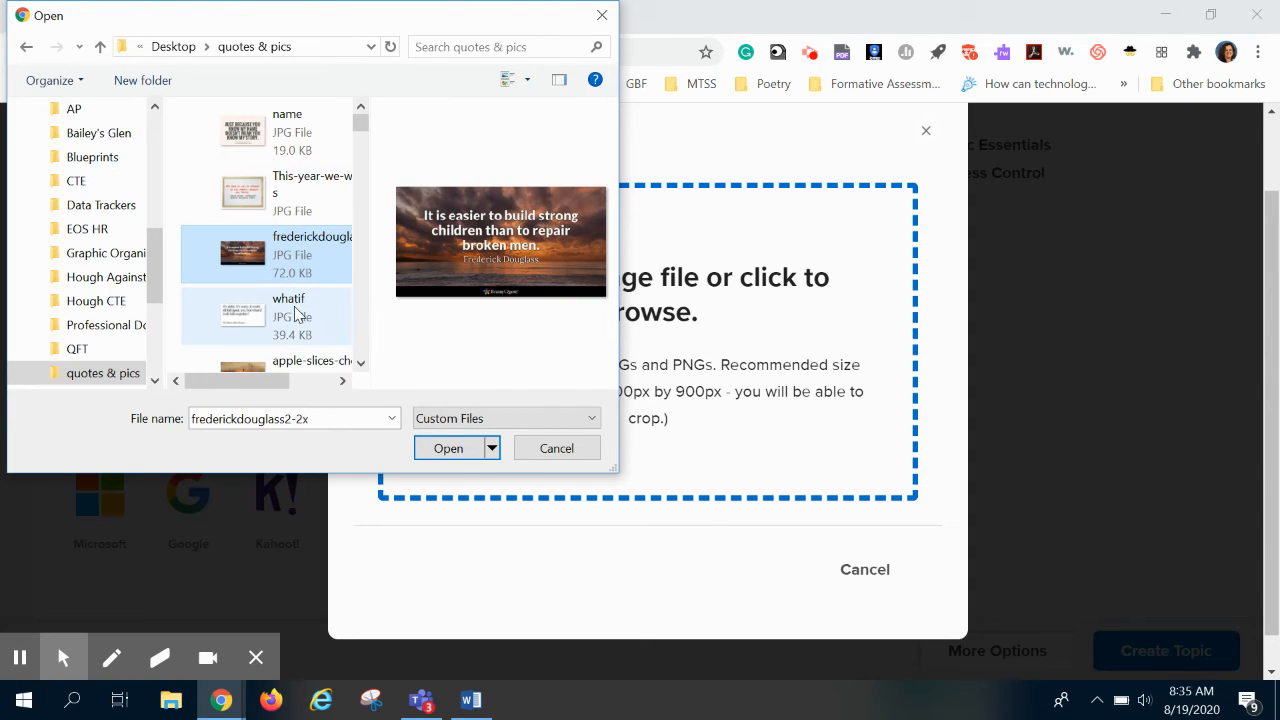
{"action": "left_click", "coordinate": [296, 314]}
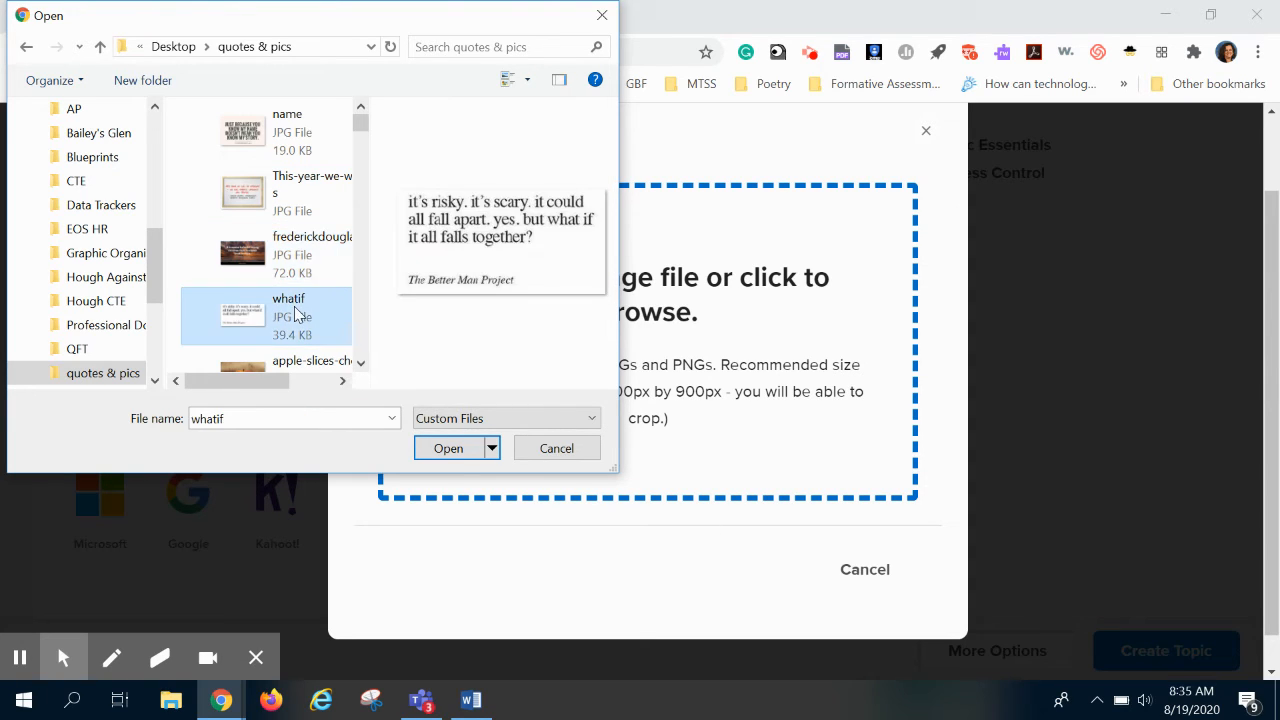
{"action": "left_click", "coordinate": [446, 450]}
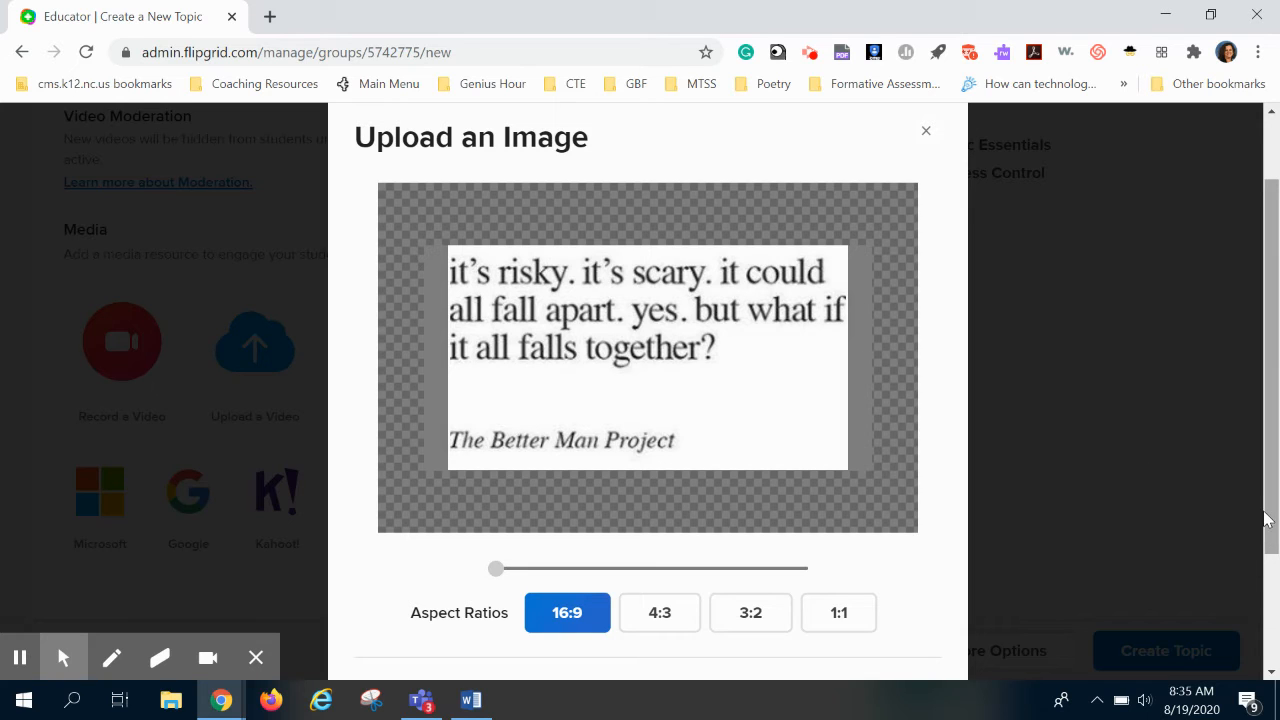
Try the 4:3, 3:2 and 1:1 aspect ratios on the image crop
{"action": "left_click_drag", "start_coordinate": [1269, 514], "coordinate": [1272, 637]}
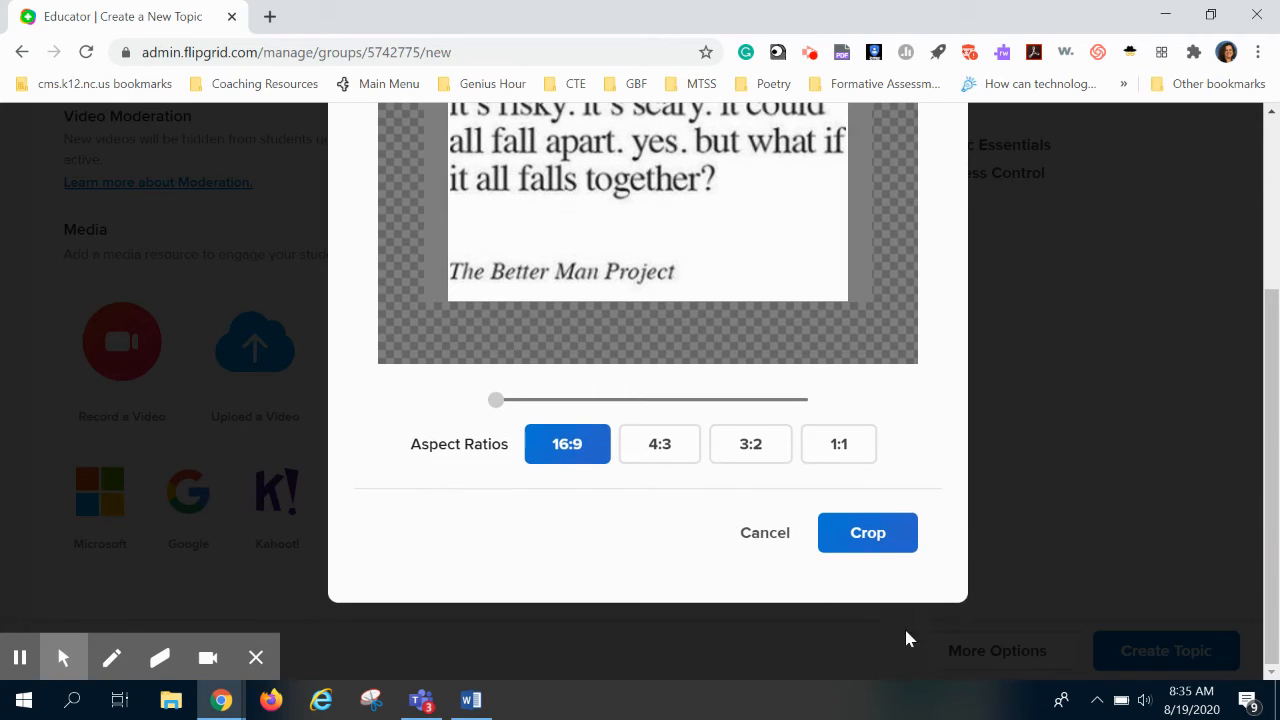
{"action": "left_click", "coordinate": [666, 448]}
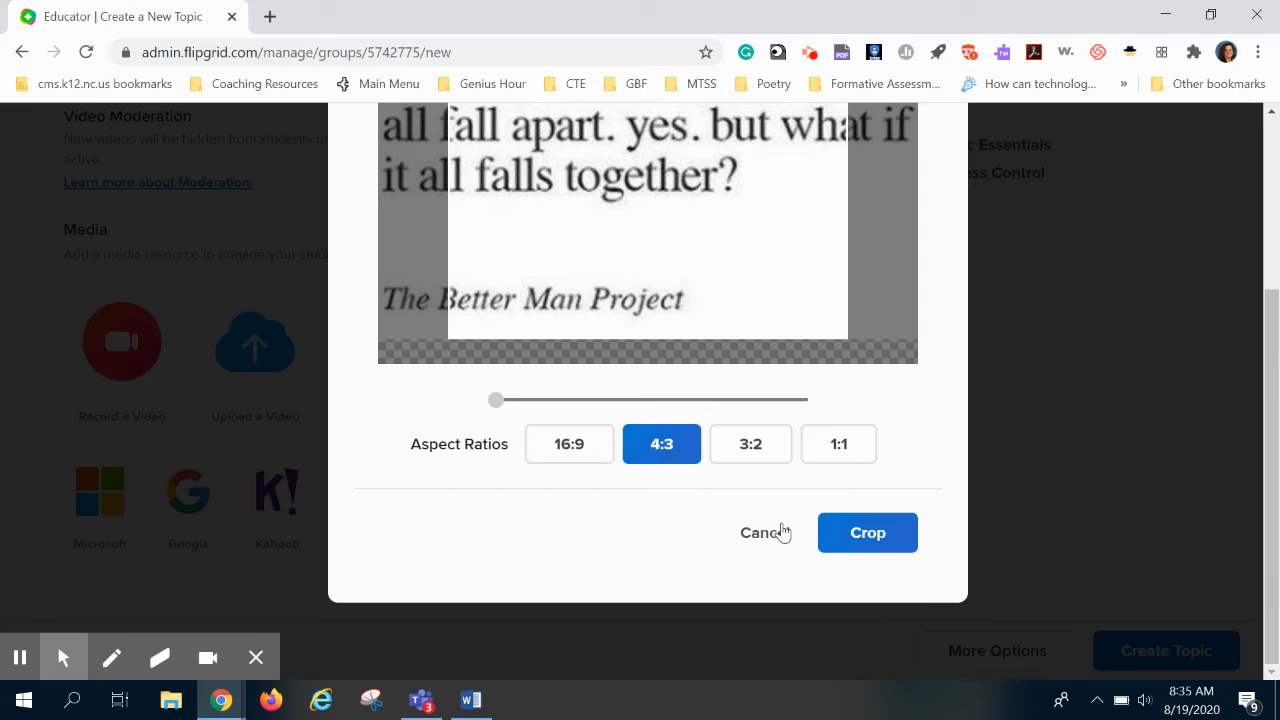
{"action": "left_click", "coordinate": [763, 449]}
{"action": "left_click", "coordinate": [826, 453]}
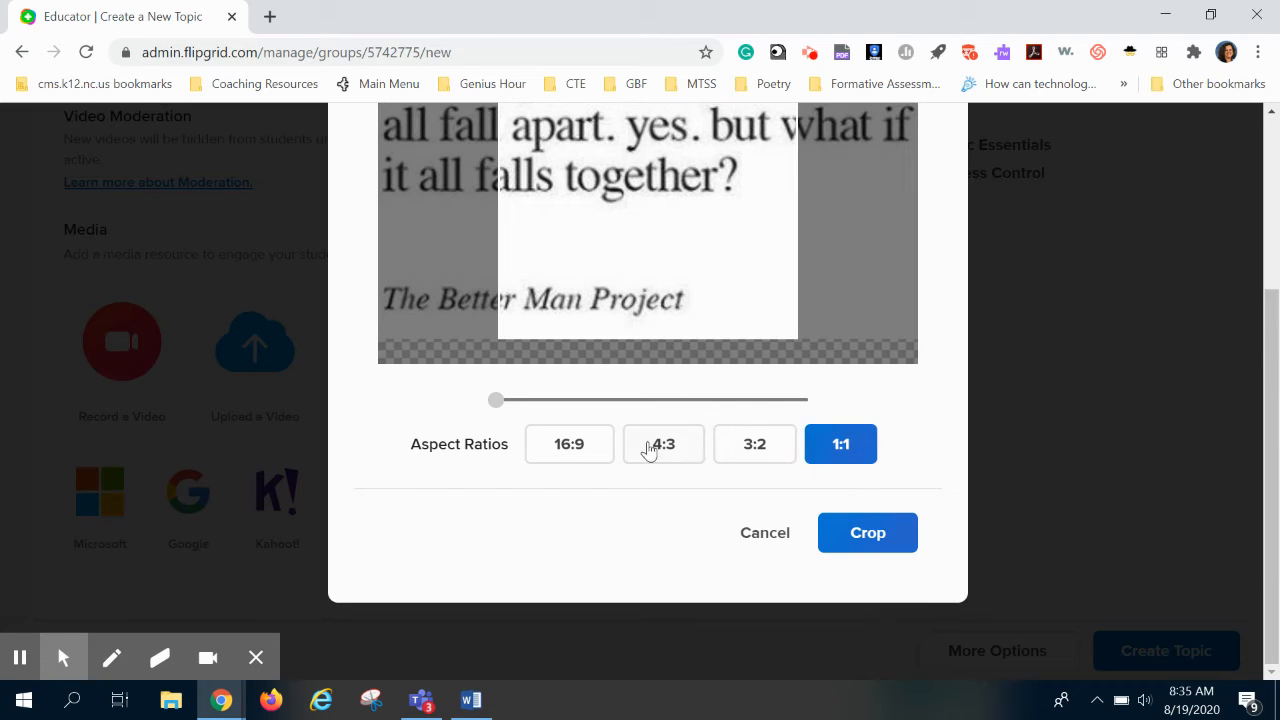
Crop the quote image to a 16:9 aspect ratio and add it to the topic's media
{"action": "left_click", "coordinate": [589, 450]}
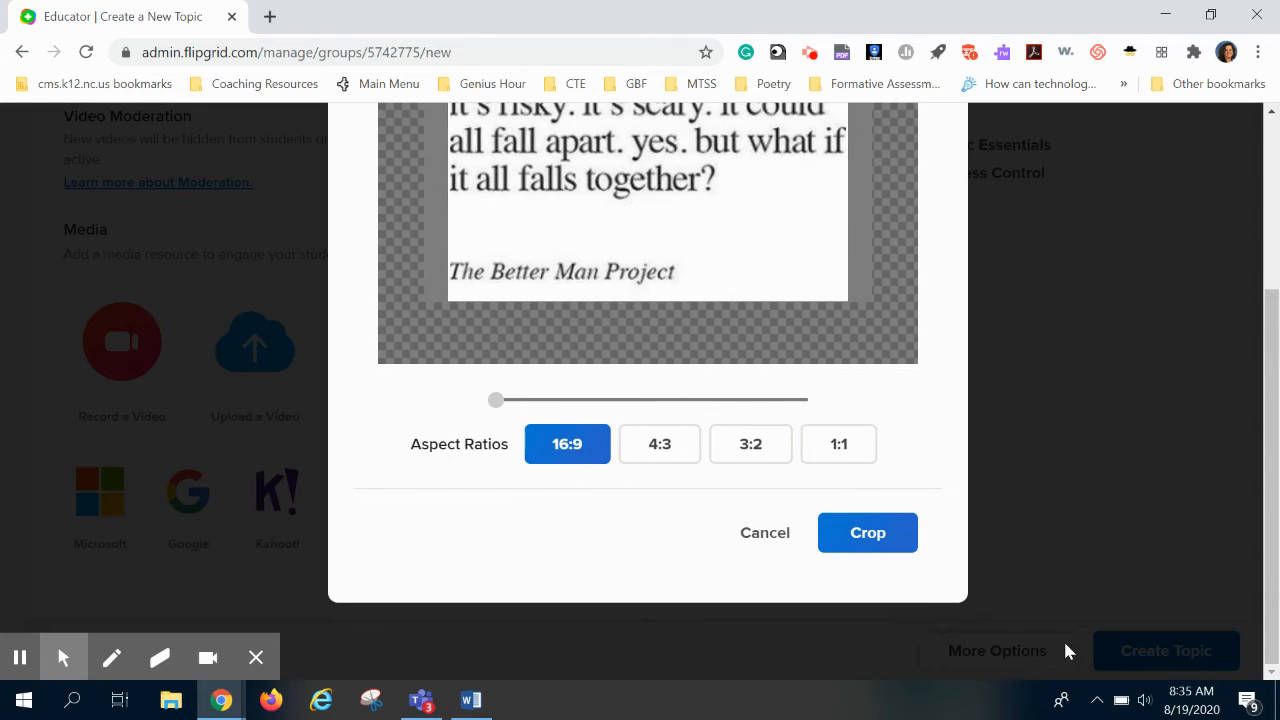
{"action": "left_click", "coordinate": [870, 540]}
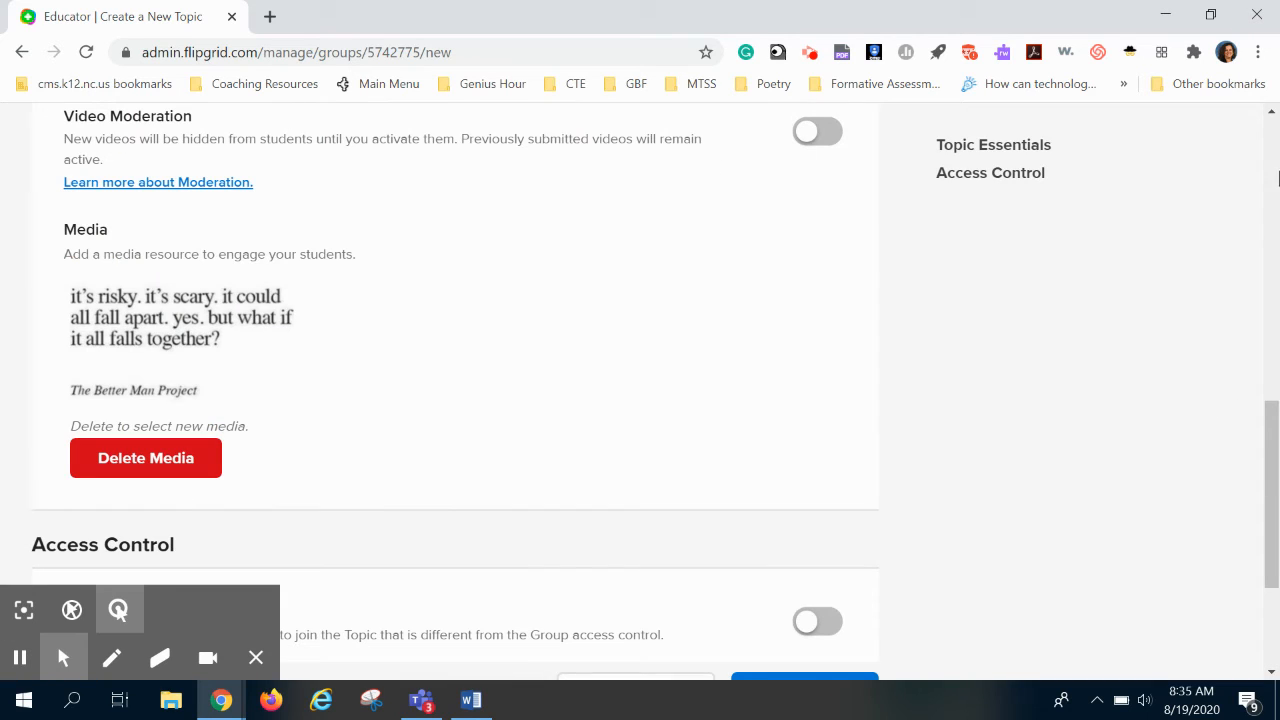
Show the additional options of the topic form and go to the Topic Attachments section
{"action": "left_click_drag", "start_coordinate": [1262, 449], "coordinate": [1262, 521]}
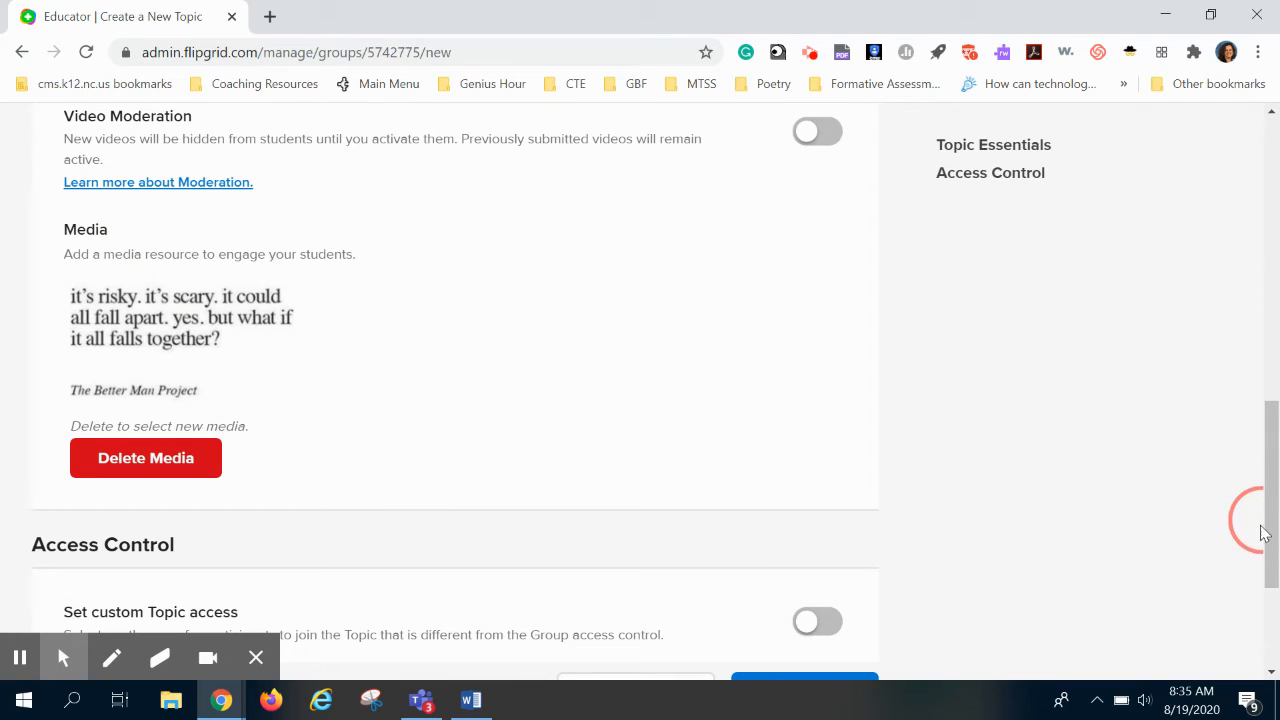
{"action": "left_click_drag", "start_coordinate": [1278, 460], "coordinate": [1274, 538]}
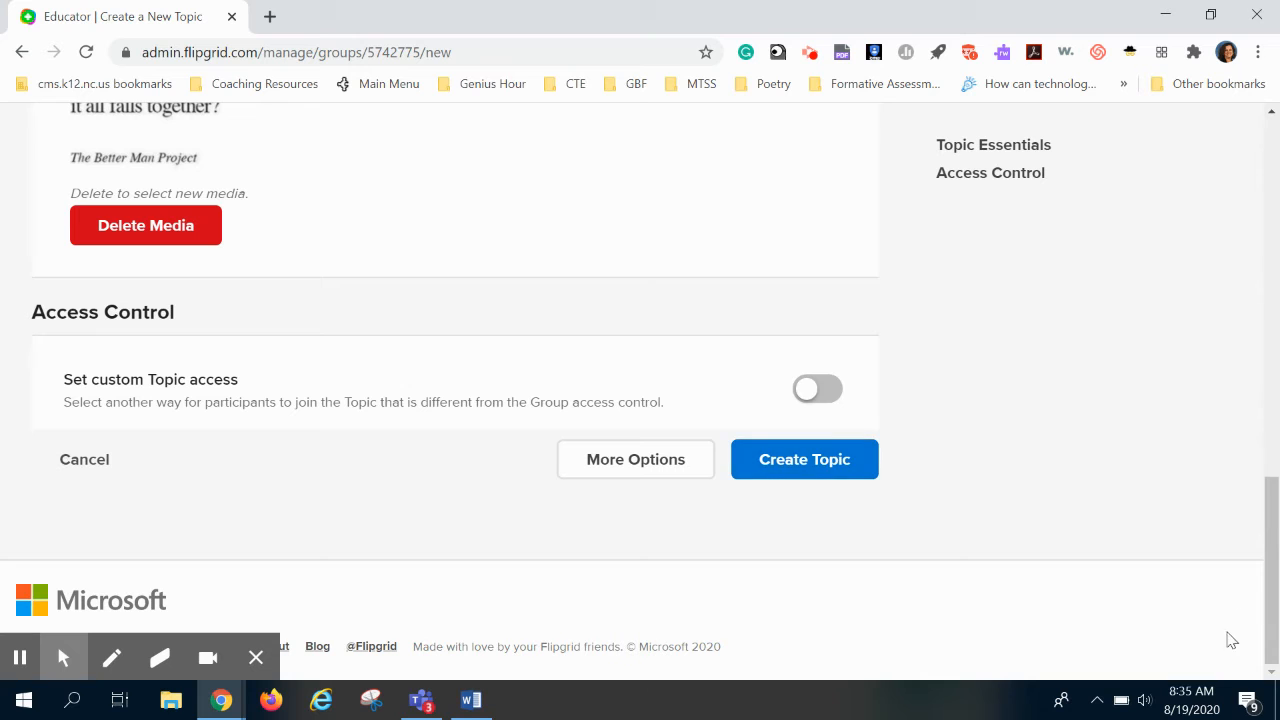
{"action": "left_click", "coordinate": [606, 471]}
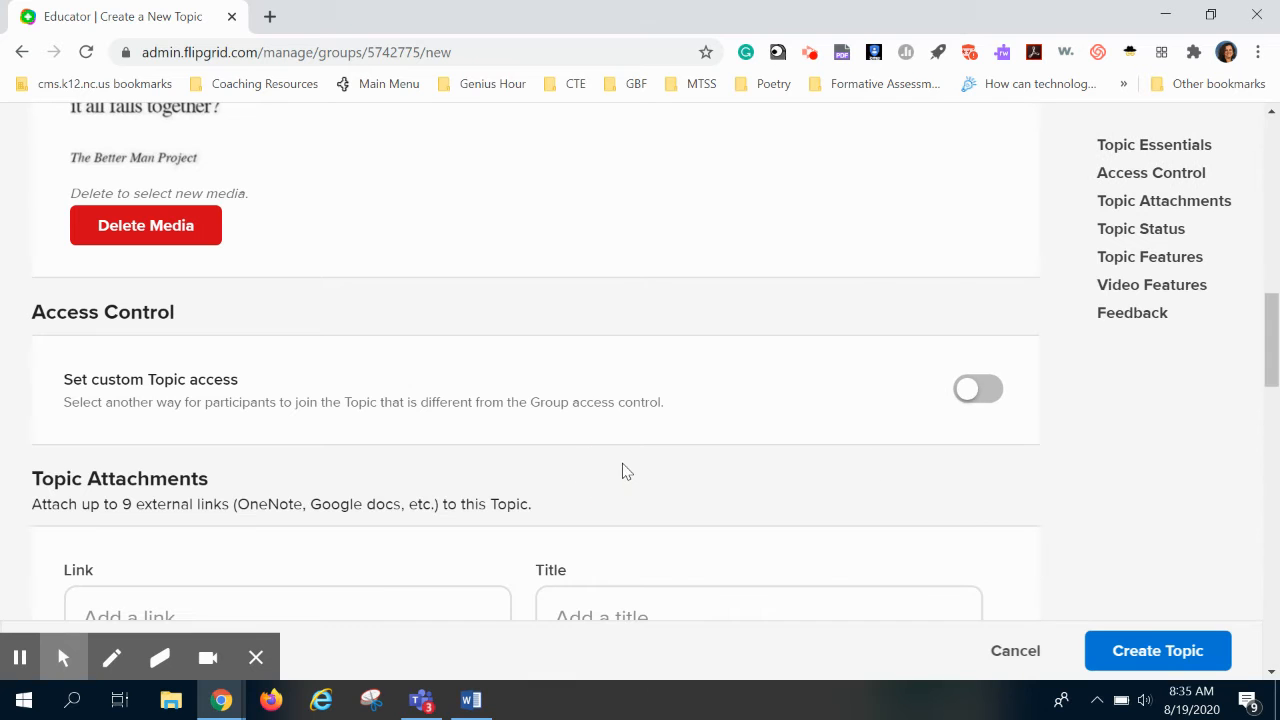
{"action": "left_click_drag", "start_coordinate": [1273, 333], "coordinate": [1260, 387]}
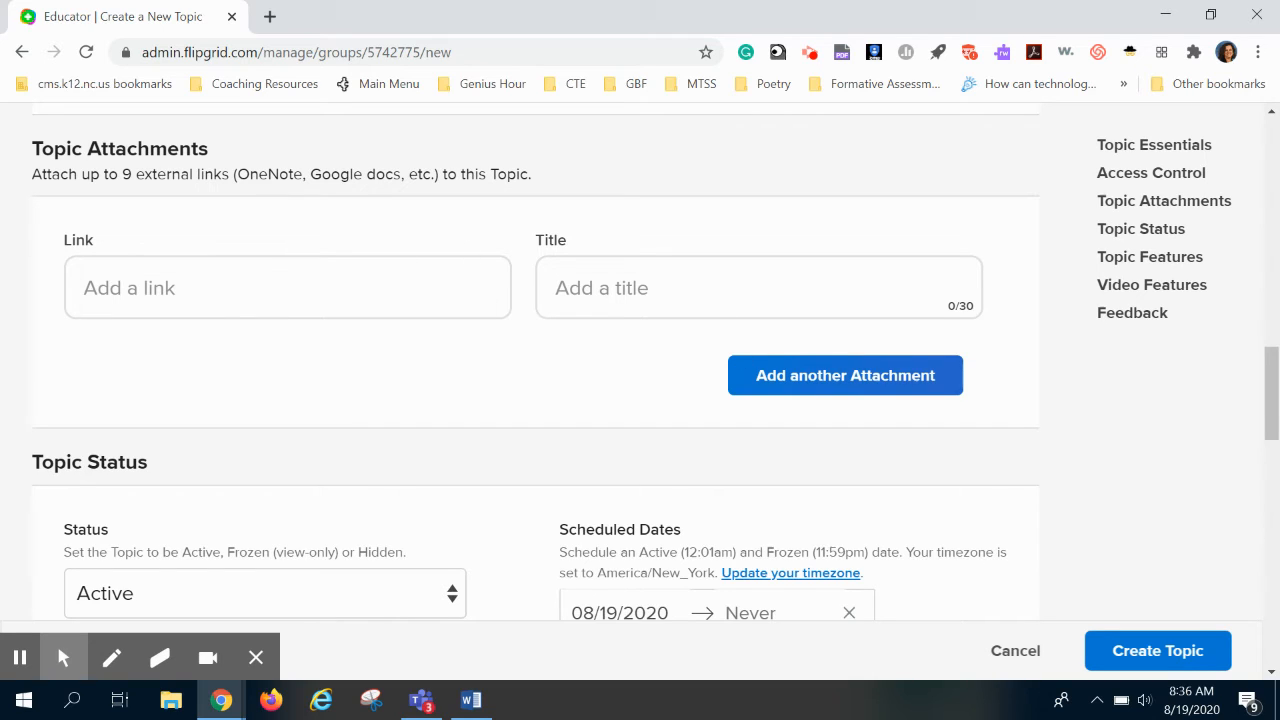
Examine the Topic Status section, including the scheduled dates and the available status choices
{"action": "mouse_move", "coordinate": [1274, 426]}
{"action": "left_mouse_down"}
{"action": "mouse_move", "coordinate": [1275, 465]}
{"action": "mouse_move", "coordinate": [1274, 438]}
{"action": "left_mouse_up"}
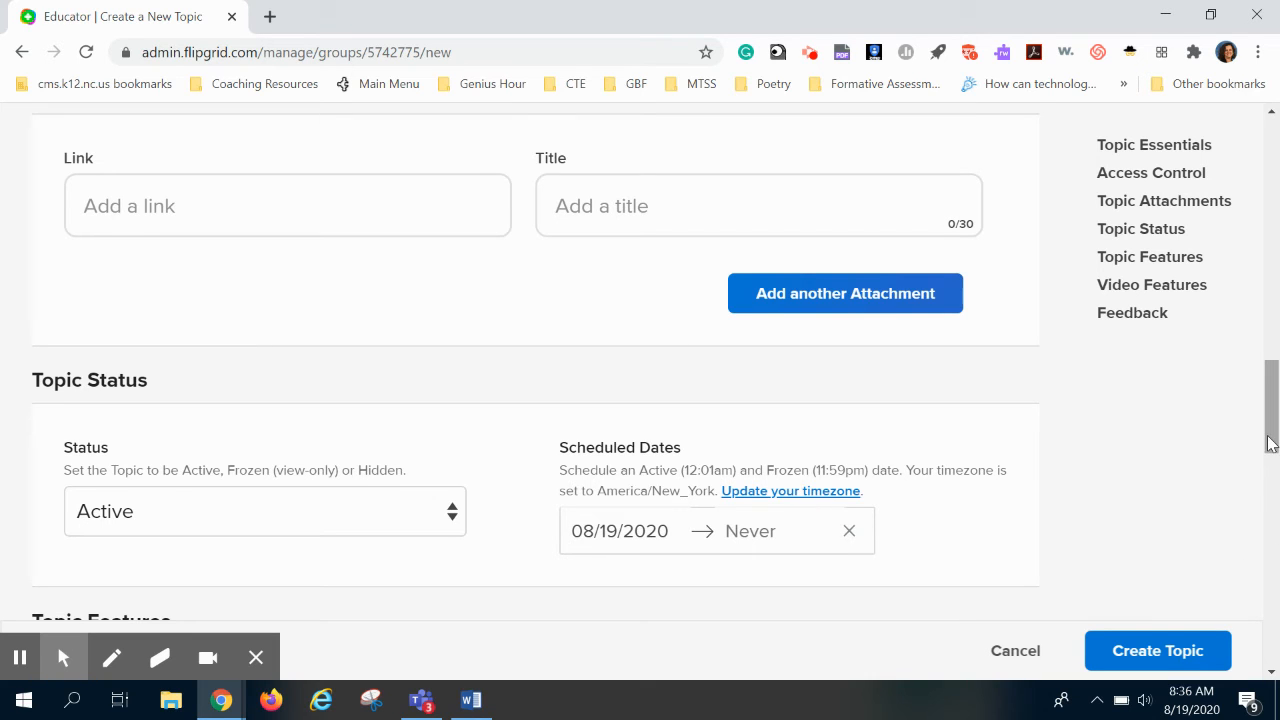
{"action": "scroll", "coordinate": [1270, 443], "scroll_direction": "down", "scroll_amount": 3}
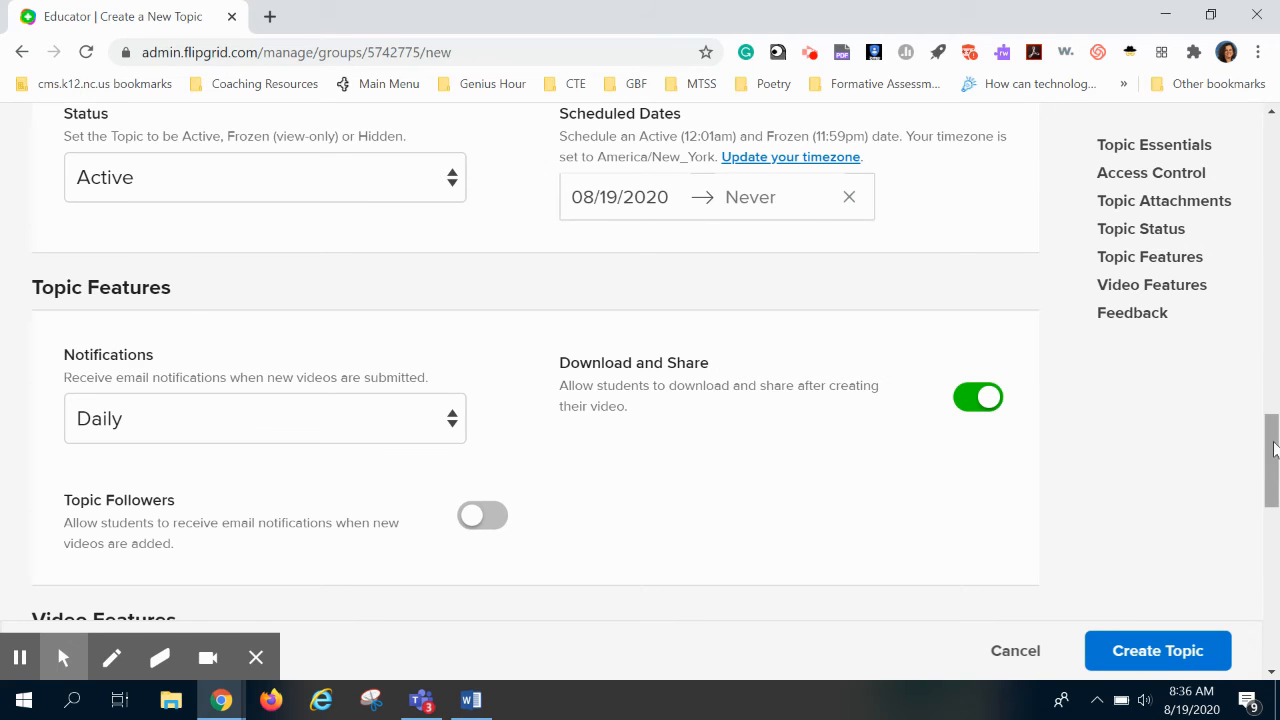
{"action": "left_click_drag", "start_coordinate": [1274, 462], "coordinate": [1273, 447]}
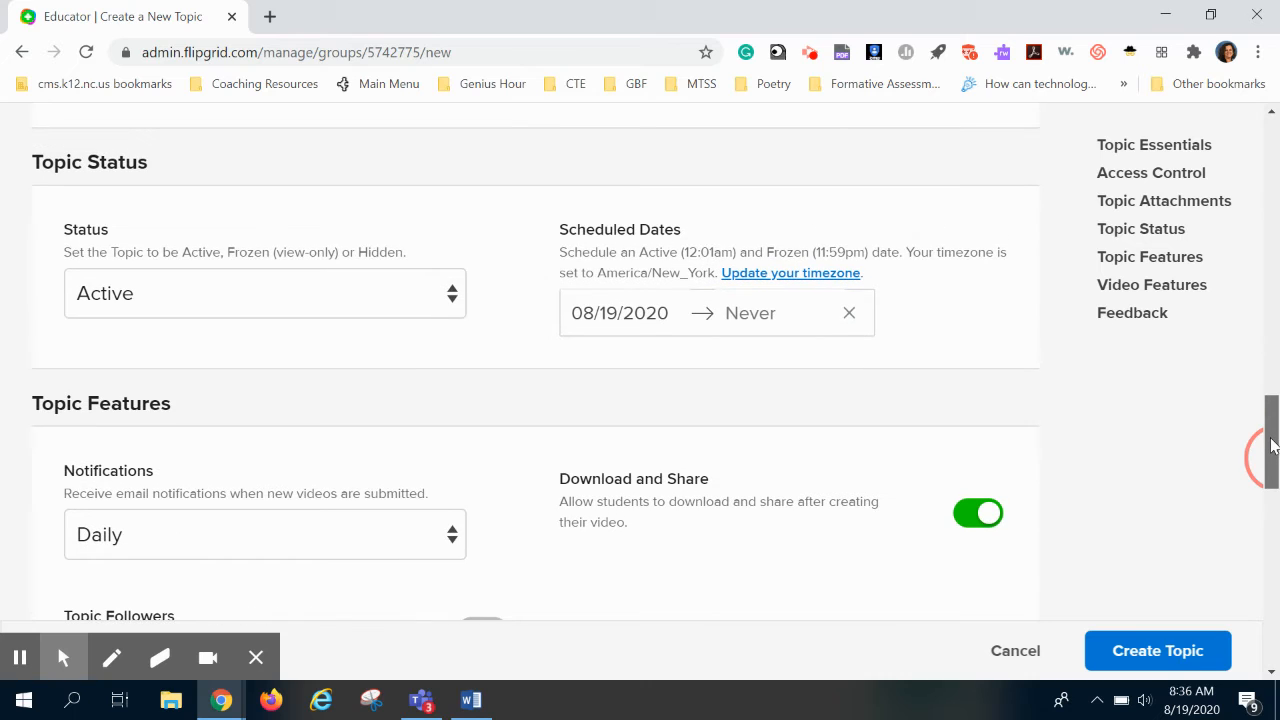
{"action": "scroll", "coordinate": [1270, 448], "scroll_direction": "down", "scroll_amount": 1}
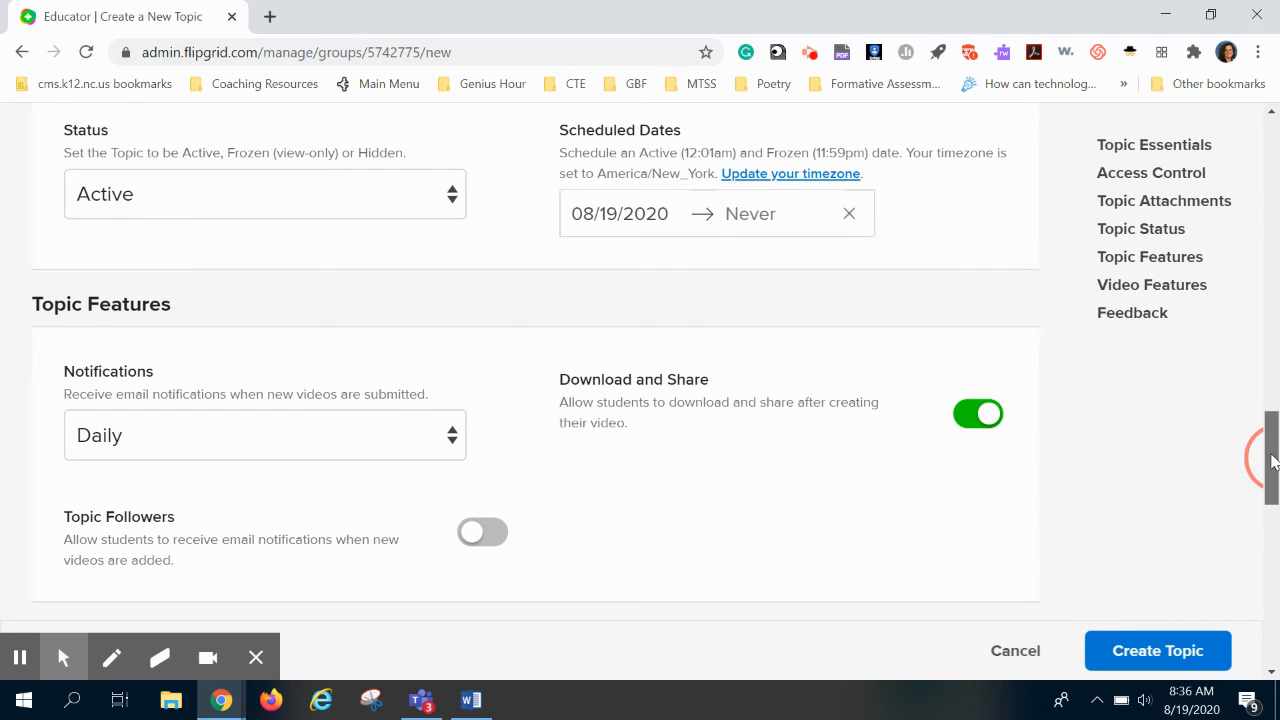
{"action": "left_click", "coordinate": [448, 204]}
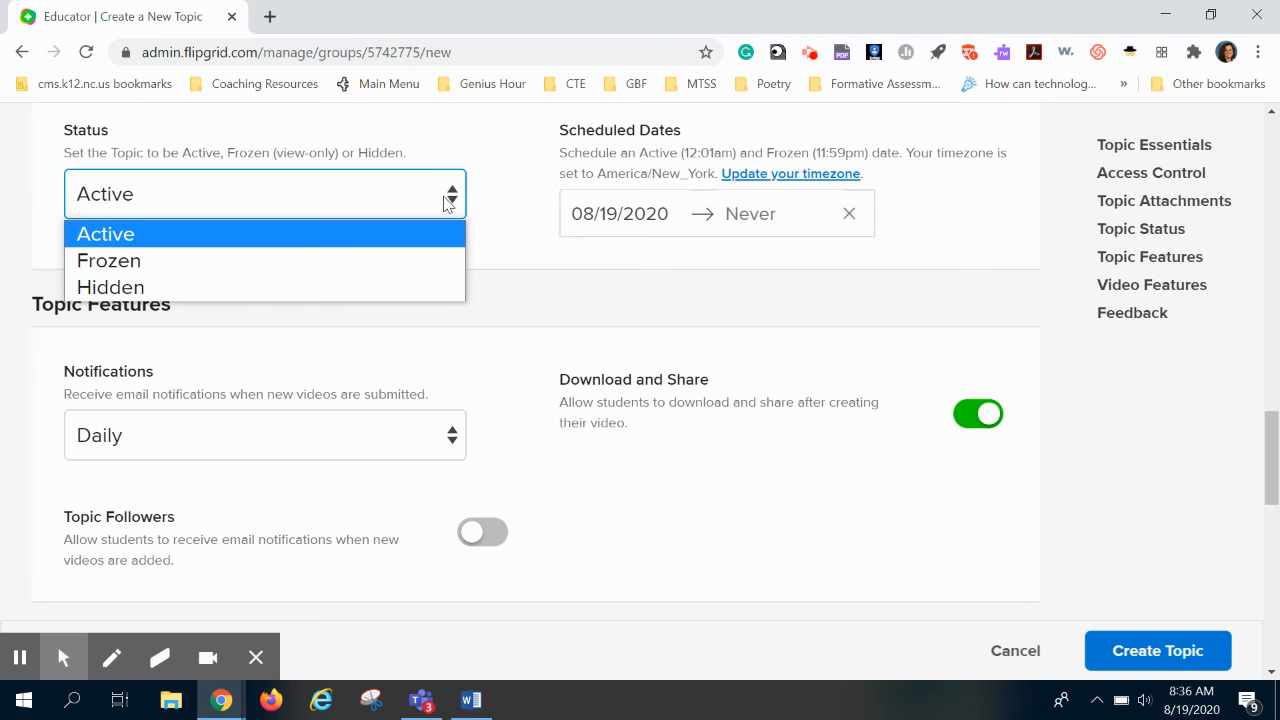
{"action": "left_click", "coordinate": [505, 175]}
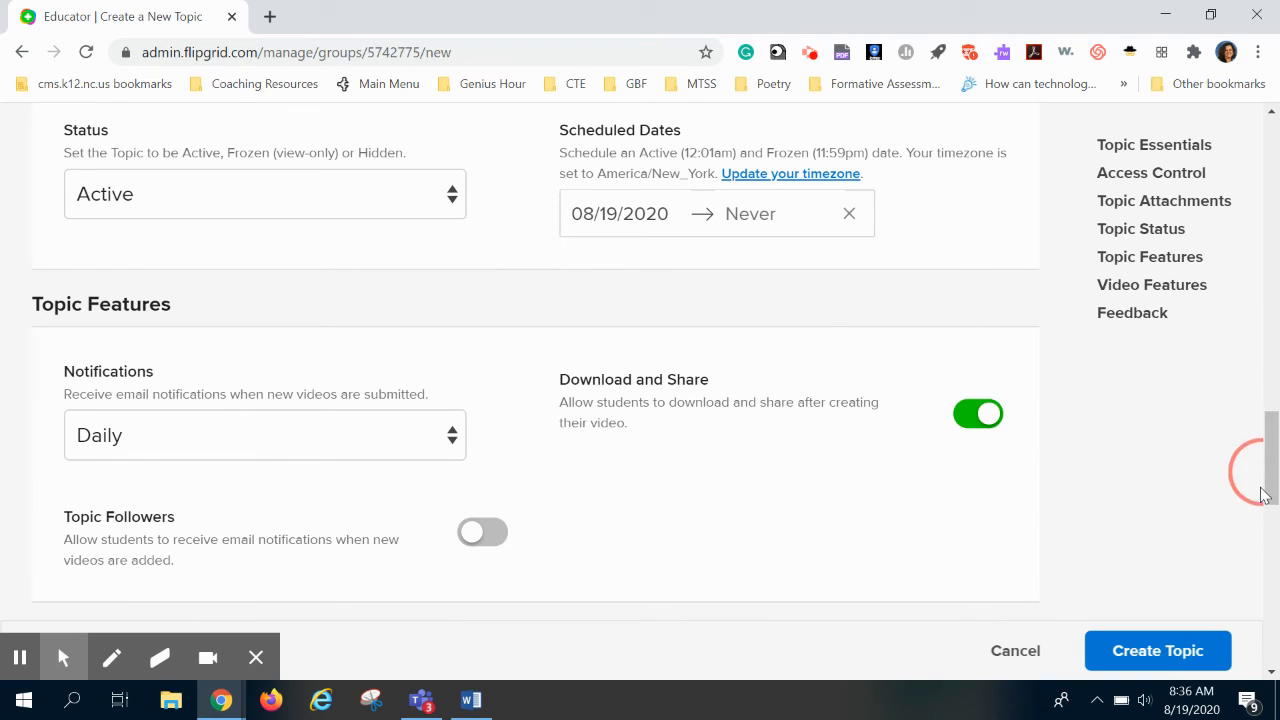
Review the notification, sharing and follower settings under Topic Features and the options under Video Features
{"action": "left_click_drag", "start_coordinate": [1270, 445], "coordinate": [1271, 475]}
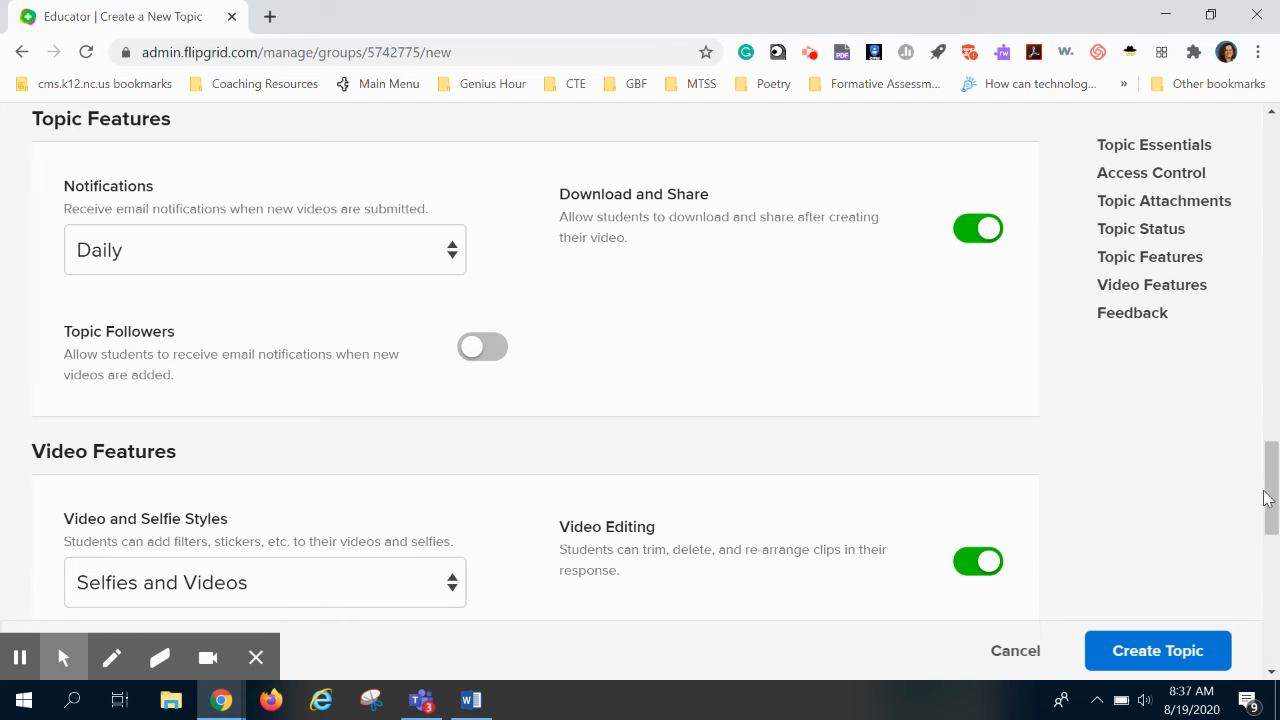
{"action": "left_click_drag", "start_coordinate": [1269, 499], "coordinate": [1269, 513]}
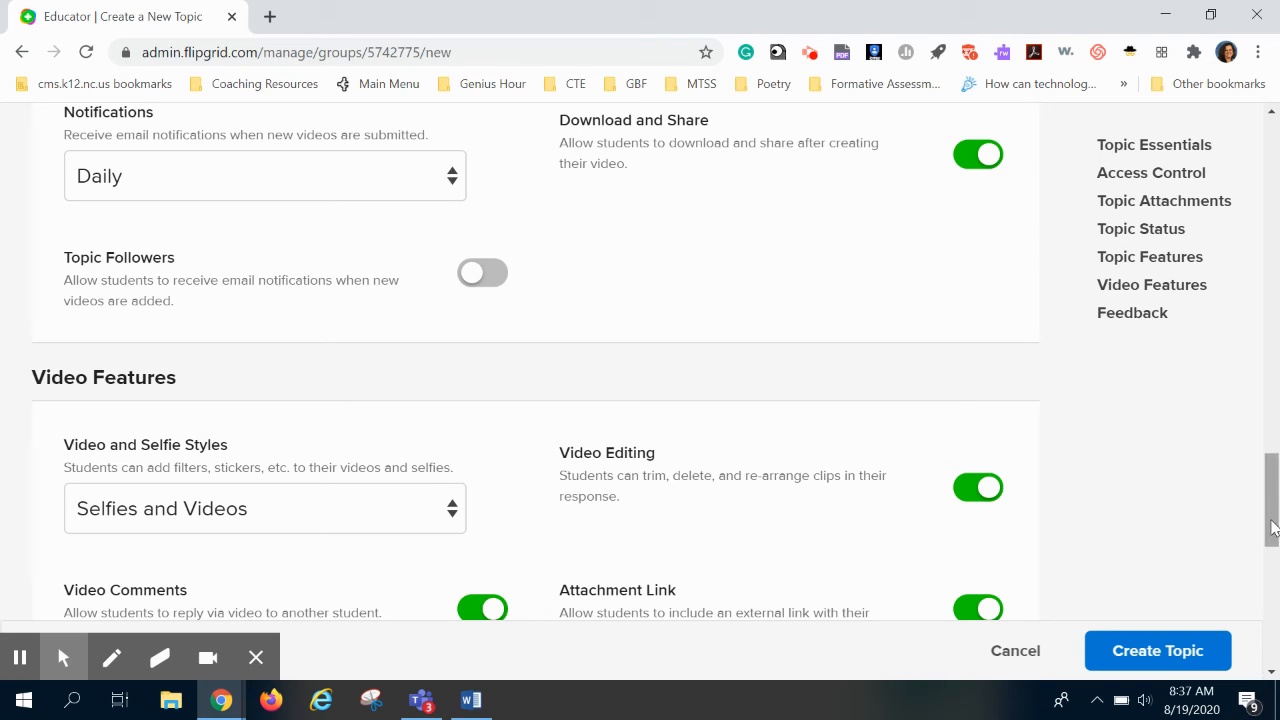
{"action": "left_click_drag", "start_coordinate": [1272, 527], "coordinate": [1275, 566]}
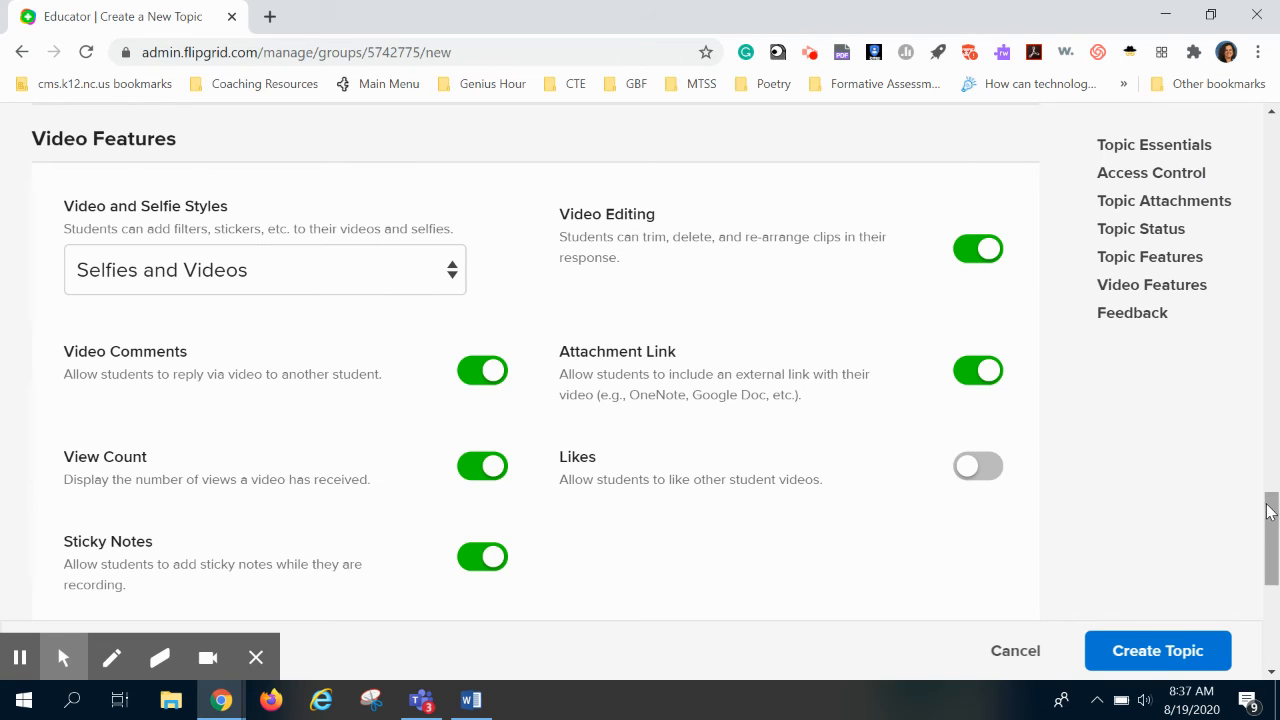
{"action": "scroll", "coordinate": [1270, 510], "scroll_direction": "down", "scroll_amount": 1}
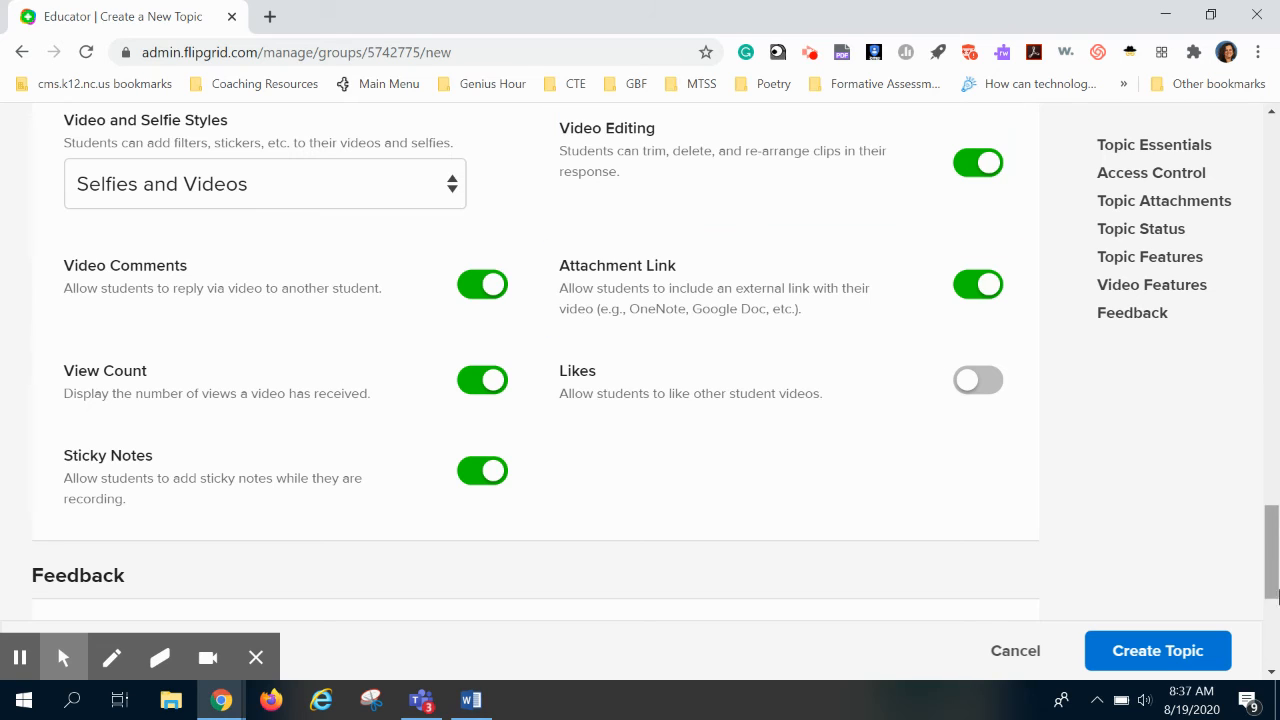
Switch the Video Comments feature off and back on
{"action": "left_click_drag", "start_coordinate": [1270, 555], "coordinate": [1270, 563]}
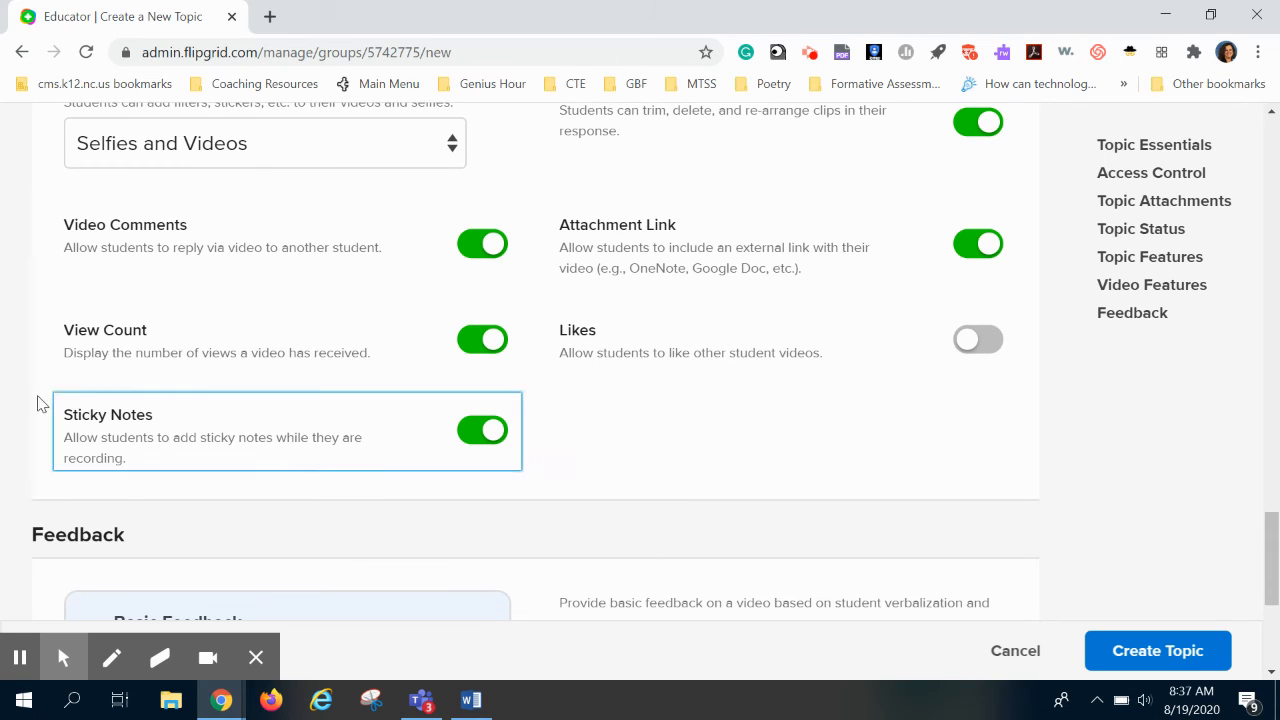
{"action": "left_click", "coordinate": [476, 250]}
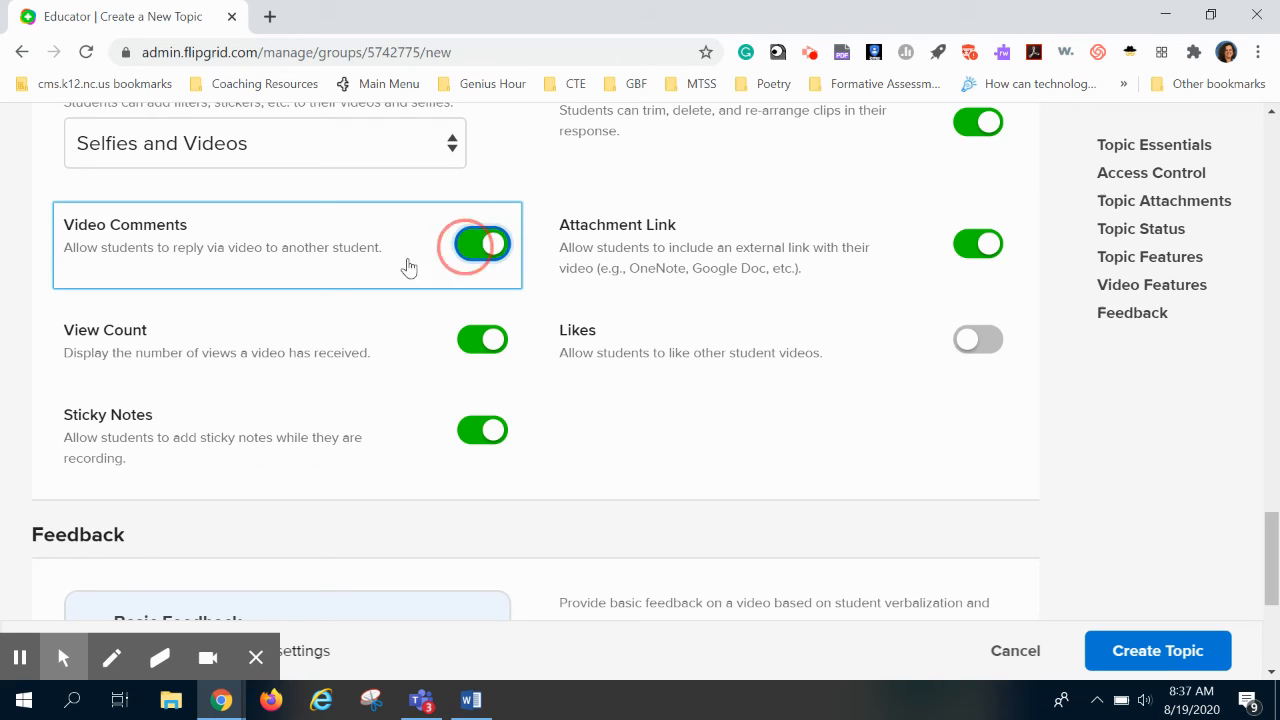
{"action": "left_click", "coordinate": [479, 249]}
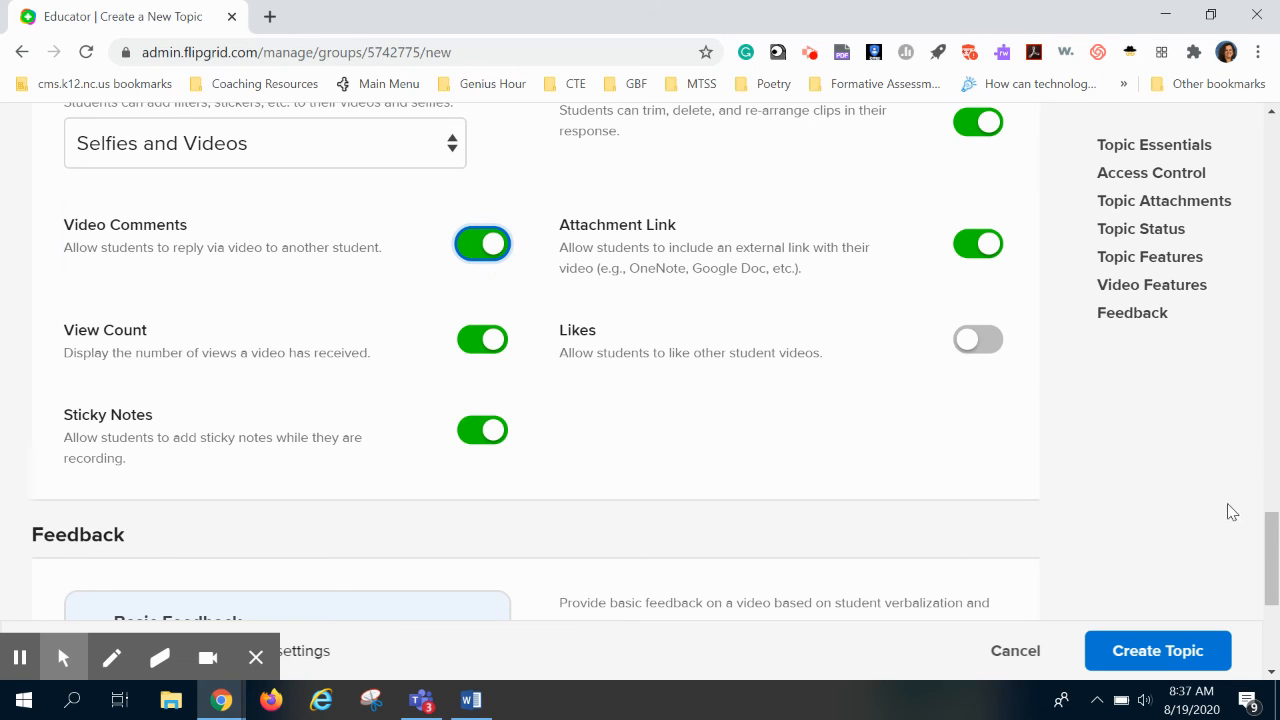
Look over the Feedback options, create the Exit Ticket topic and dismiss its sharing dialog
{"action": "left_click_drag", "start_coordinate": [1266, 521], "coordinate": [1265, 534]}
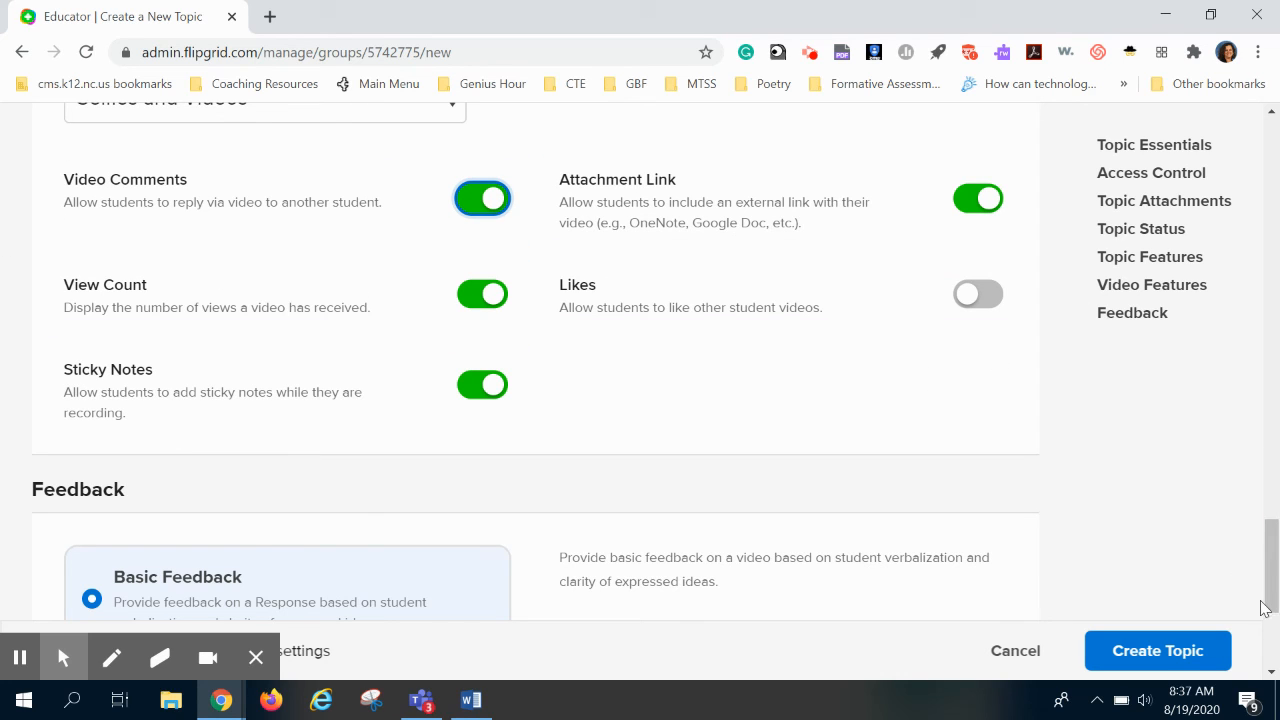
{"action": "left_click_drag", "start_coordinate": [1270, 537], "coordinate": [1259, 589]}
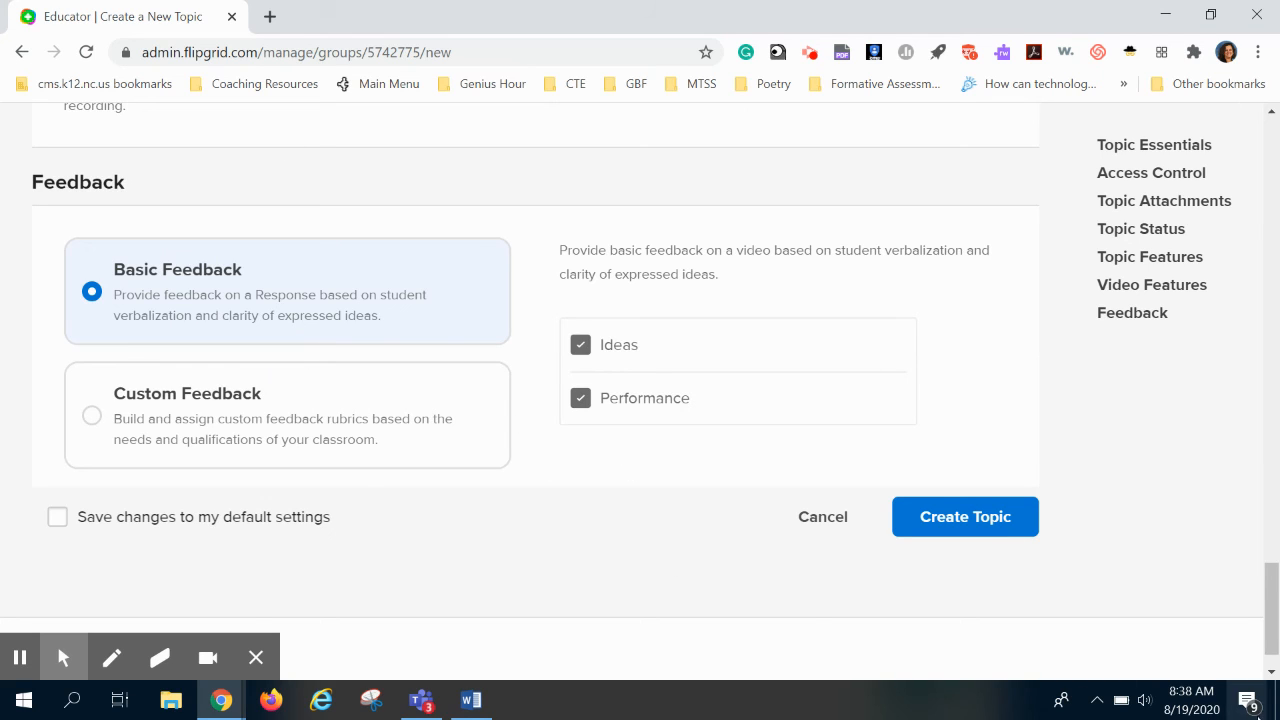
{"action": "scroll", "coordinate": [1276, 628], "scroll_direction": "down", "scroll_amount": 1}
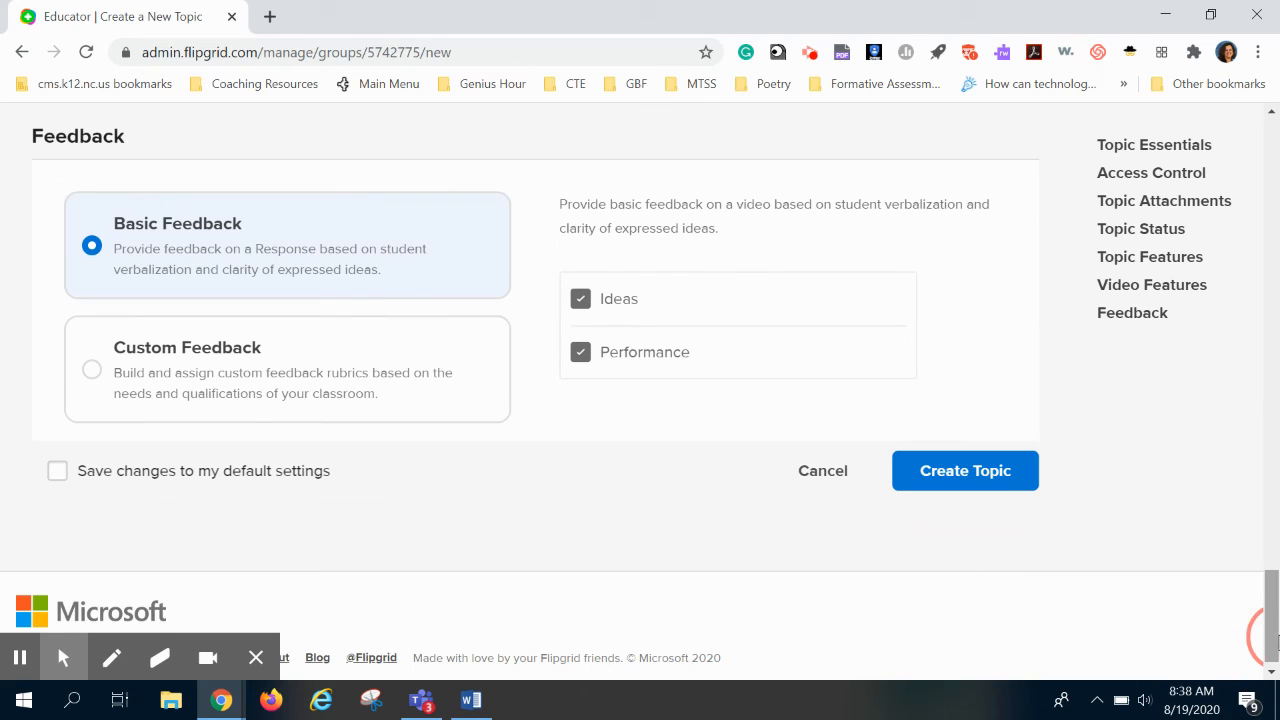
{"action": "left_click", "coordinate": [970, 466]}
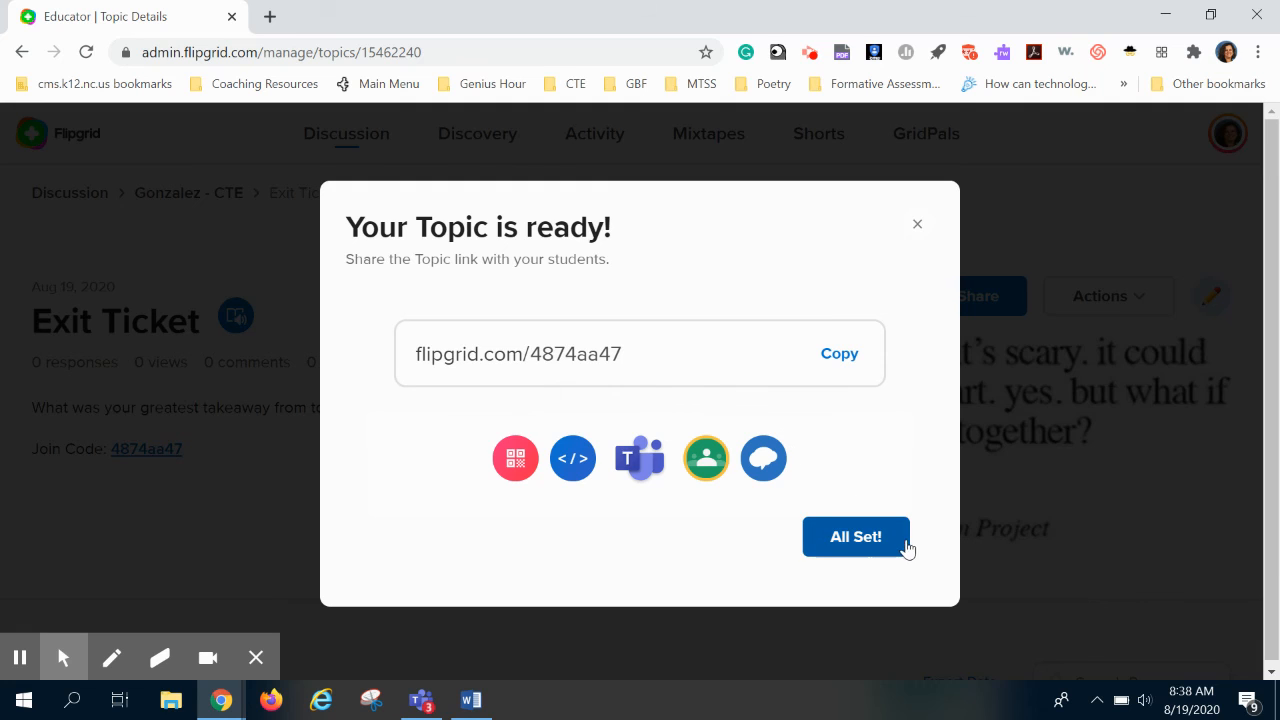
{"action": "left_click", "coordinate": [829, 535]}
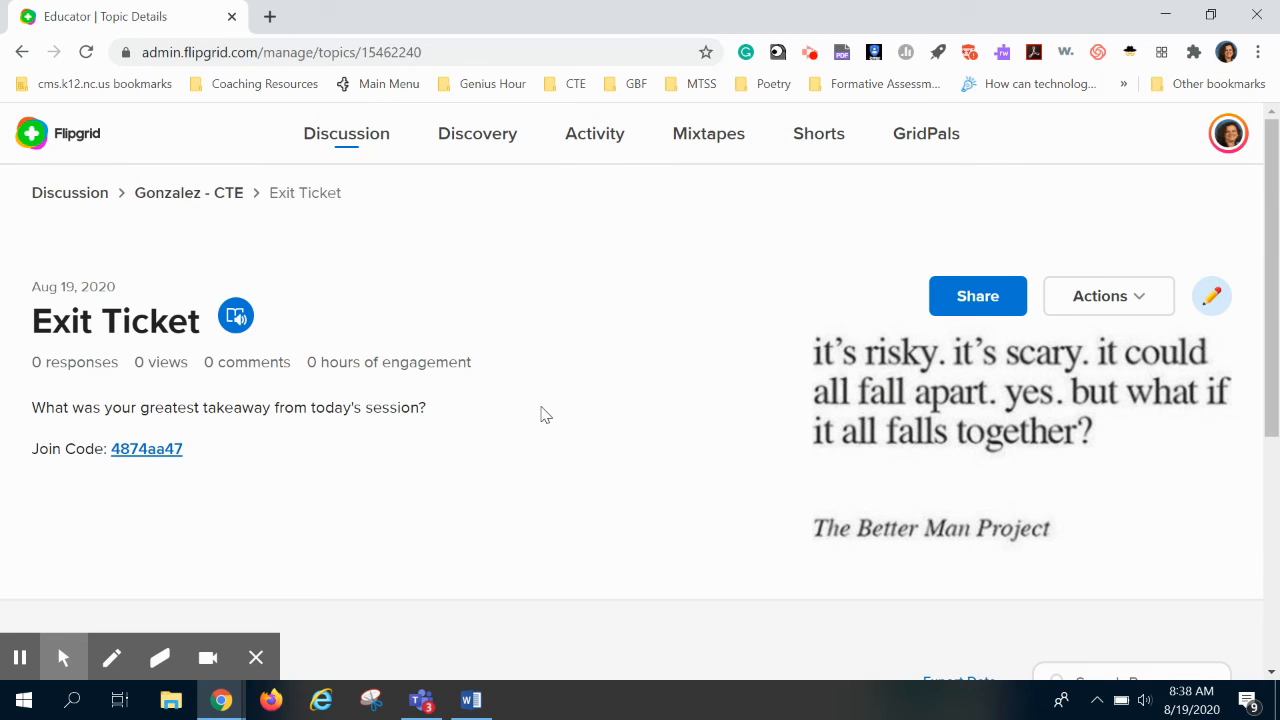
Look over the new Exit Ticket topic's page, including its Responses section
{"action": "scroll", "coordinate": [509, 365], "scroll_direction": "down", "scroll_amount": 1}
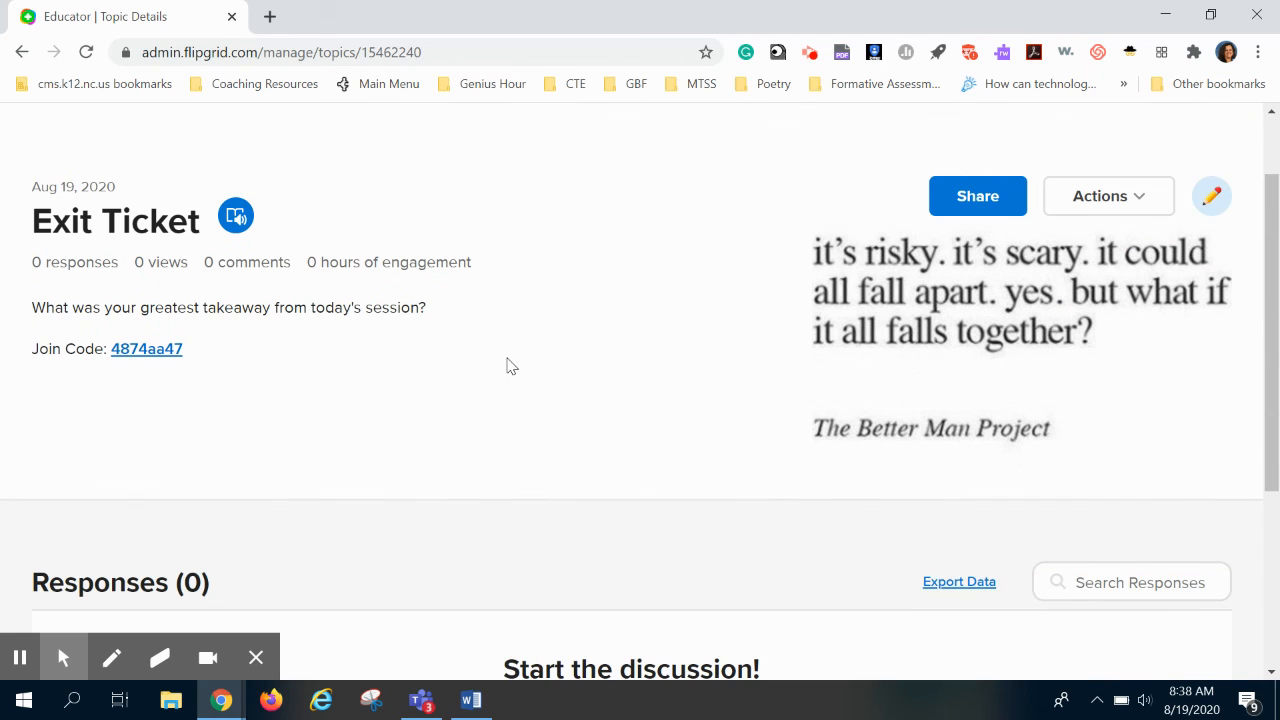
{"action": "scroll", "coordinate": [509, 365], "scroll_direction": "down", "scroll_amount": 2}
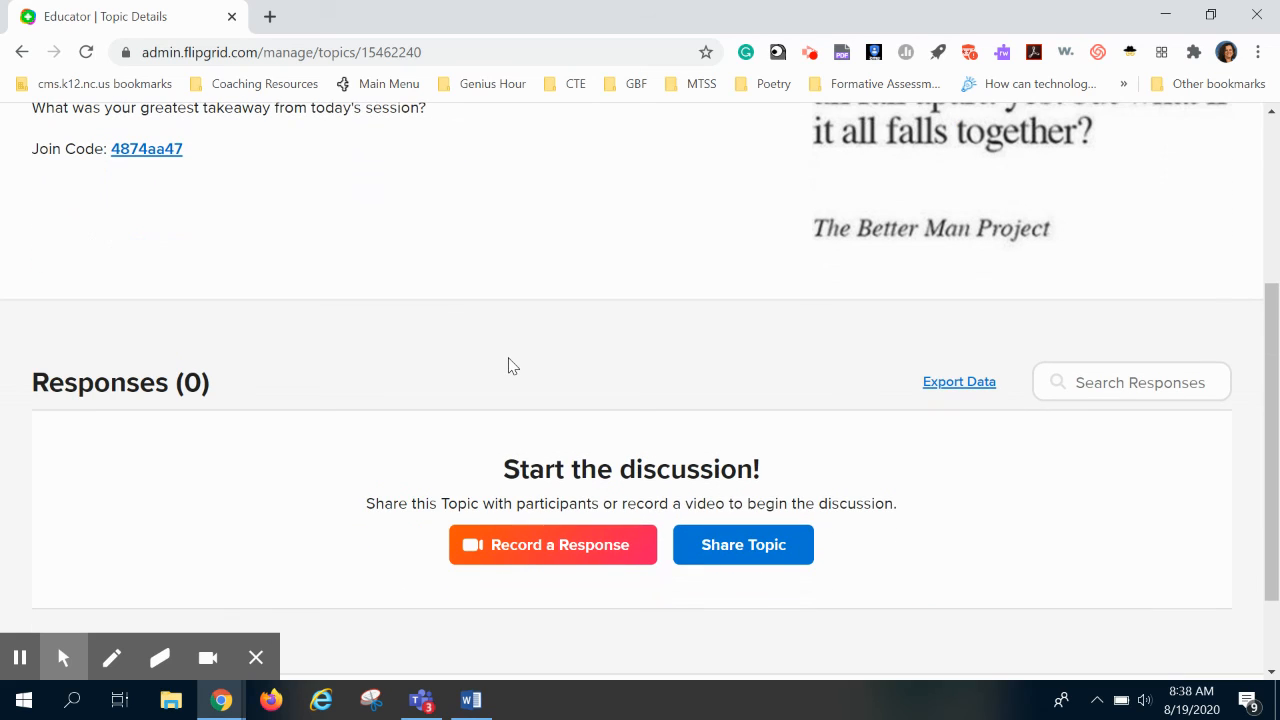
{"action": "scroll", "coordinate": [509, 366], "scroll_direction": "up", "scroll_amount": 3}
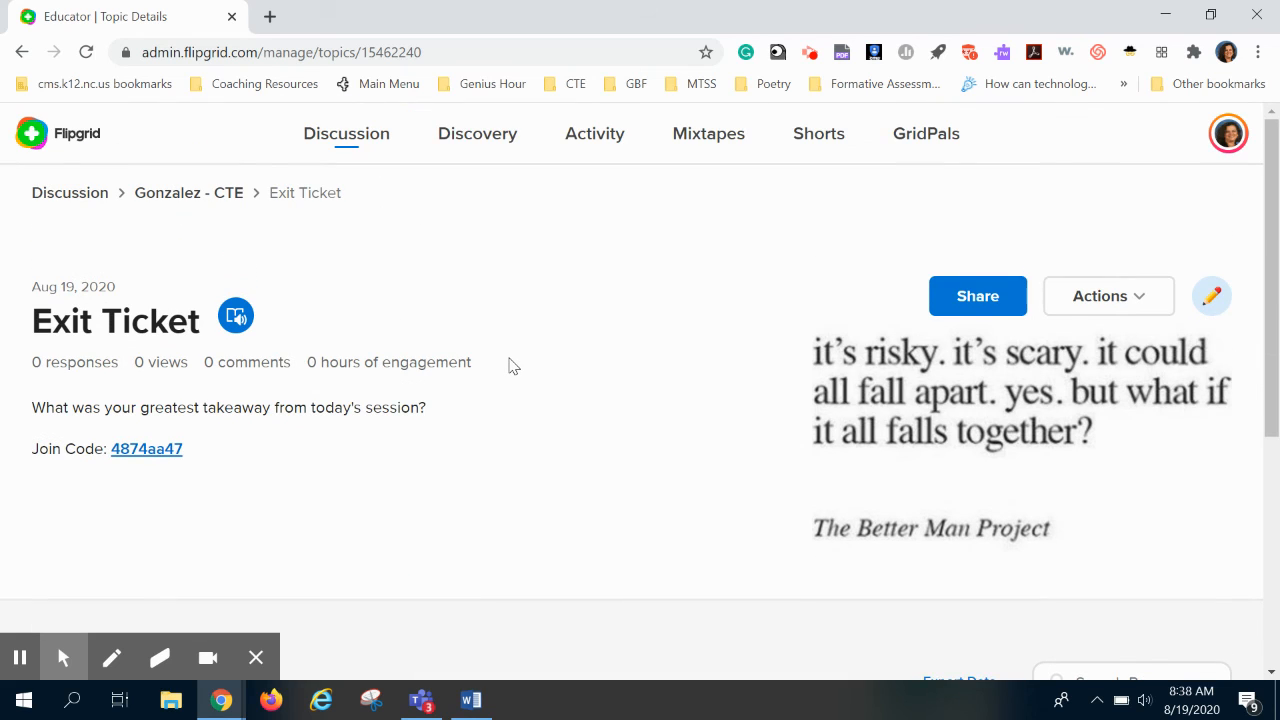